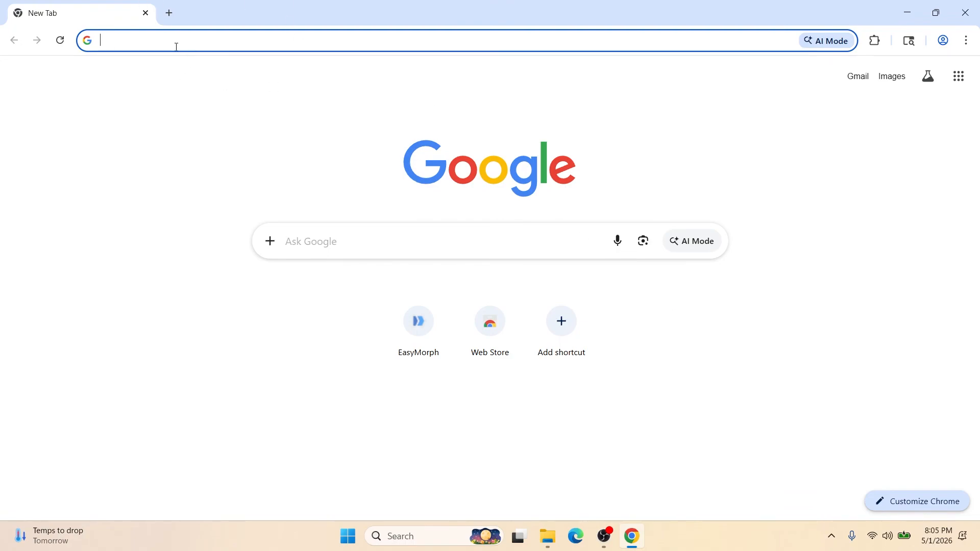
# Go to easymorph.com, review the Download EasyMorph page with its desktop 64-bit installer, and close the browser
pyautogui.write('easymorph.com')
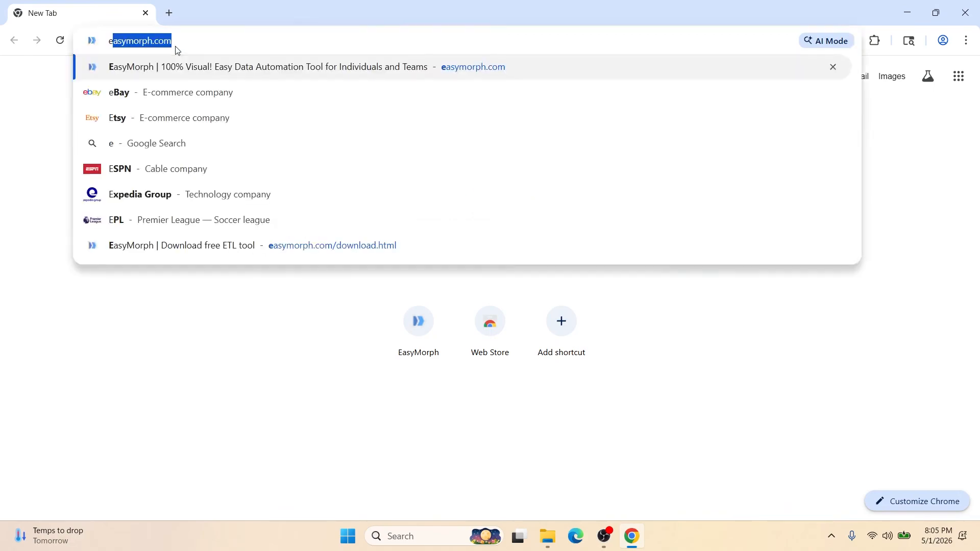
pyautogui.press('Return')
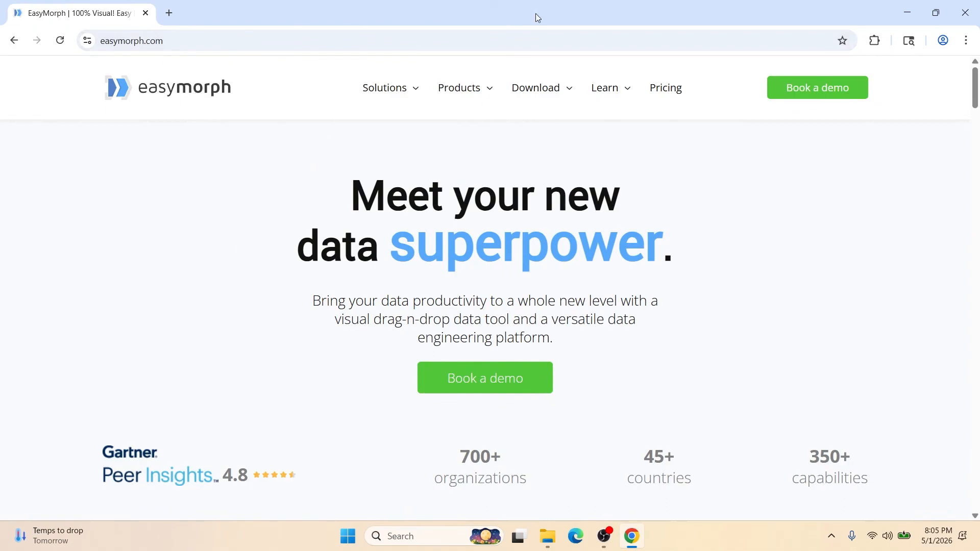
pyautogui.moveTo(539, 91)
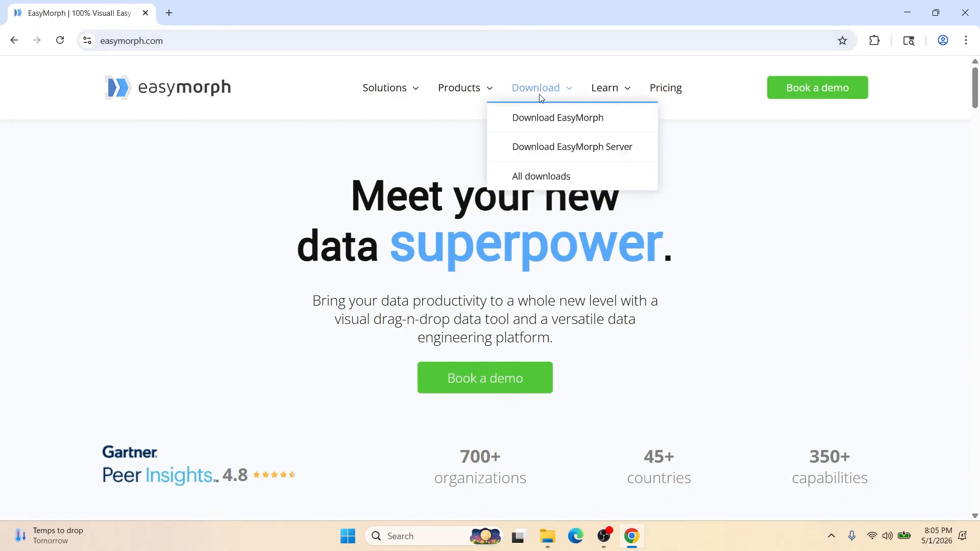
pyautogui.click(548, 122)
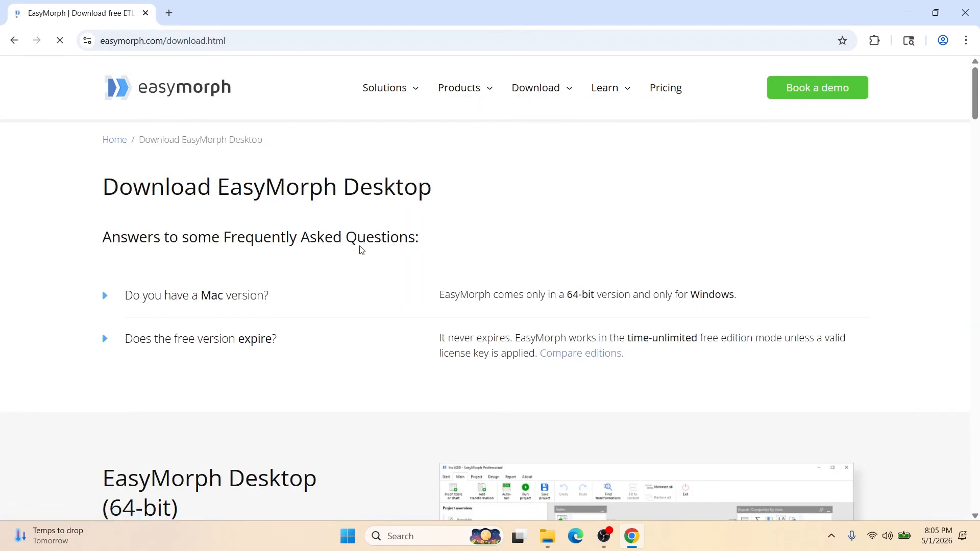
pyautogui.scroll(-1, 369, 252)
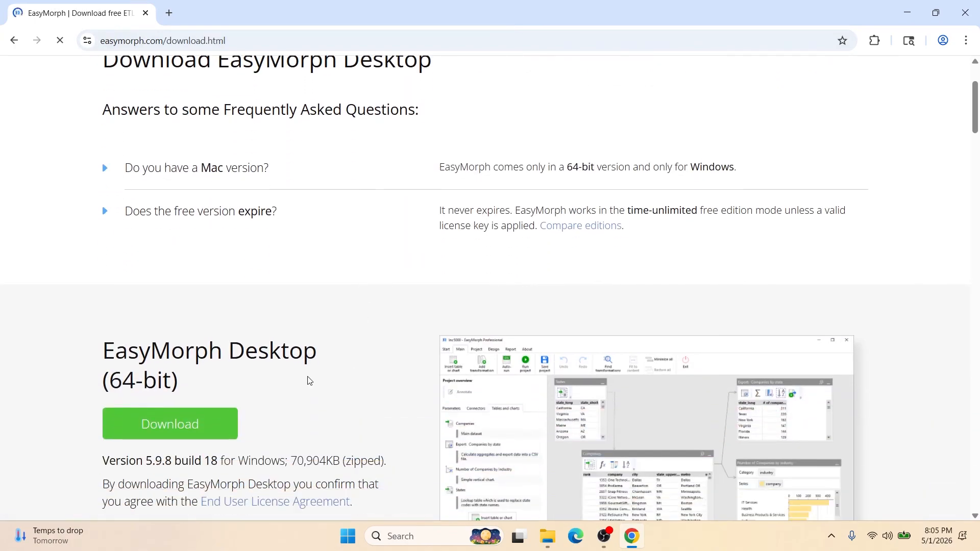
pyautogui.scroll(-1, 276, 406)
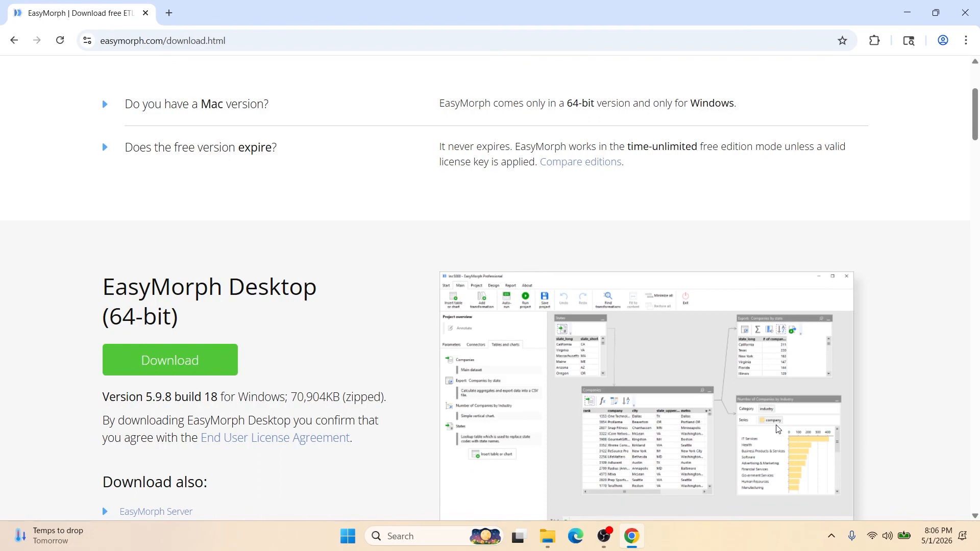
pyautogui.click(976, 4)
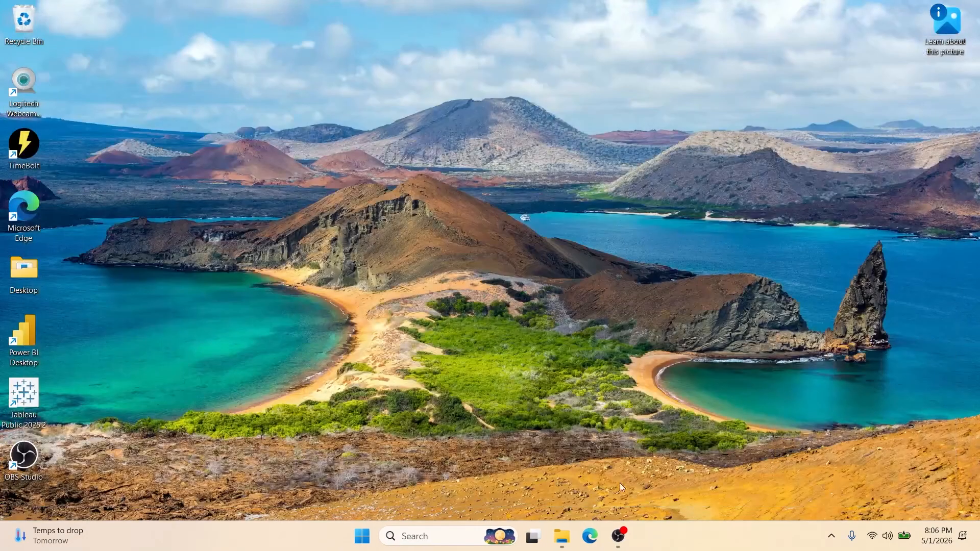
# Open customer_data.json from the Downloads folder in Notepad, examine its metadata, customers and orders structure, and close it
pyautogui.moveTo(566, 541)
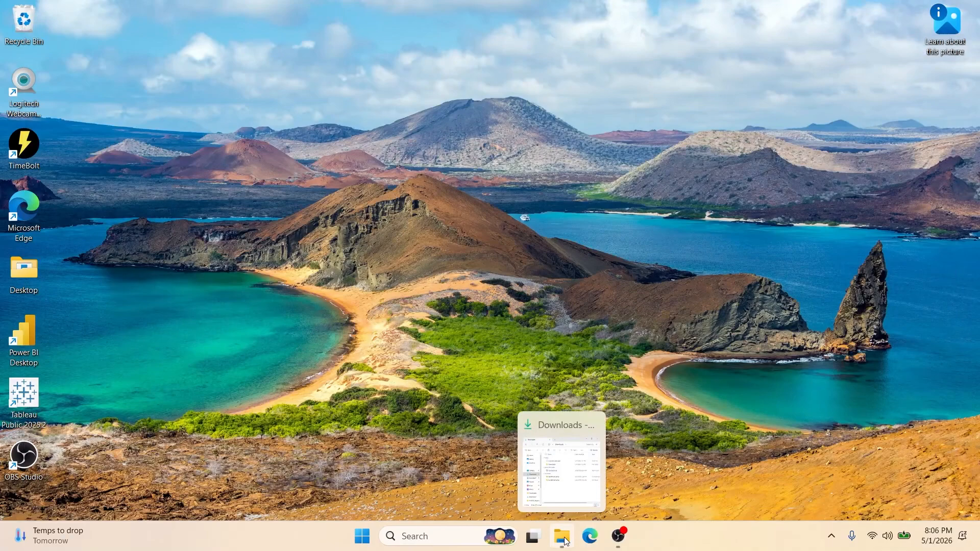
pyautogui.click(566, 541)
pyautogui.click(688, 230)
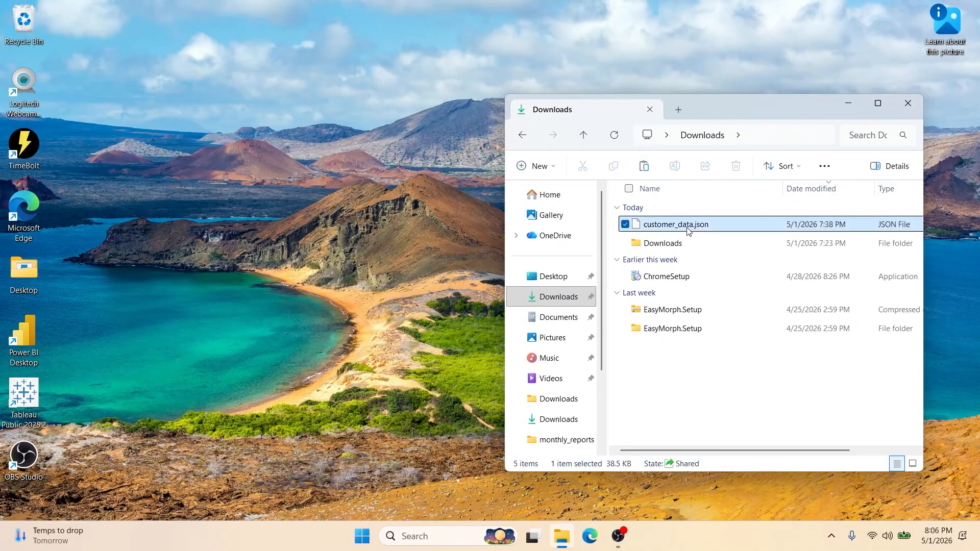
pyautogui.rightClick(689, 229)
pyautogui.click(748, 441)
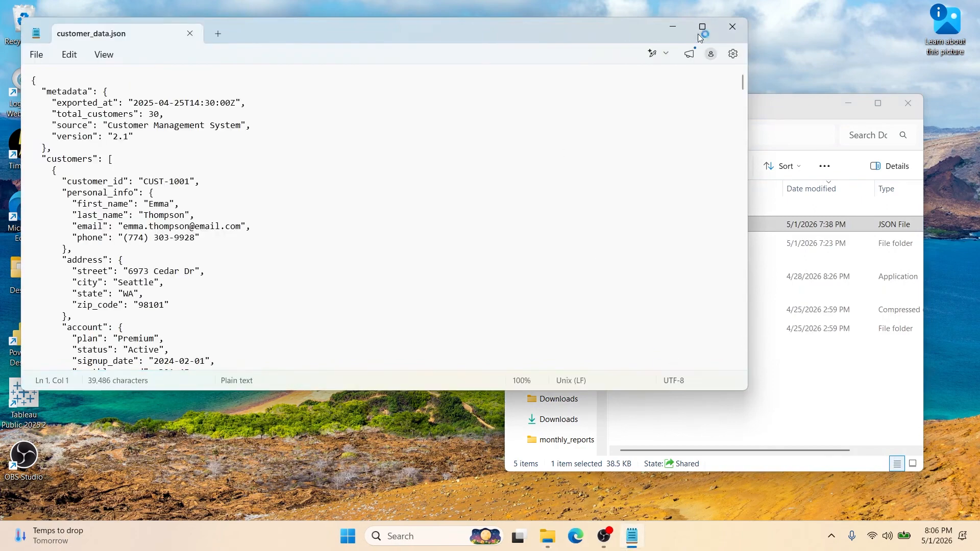
pyautogui.click(702, 31)
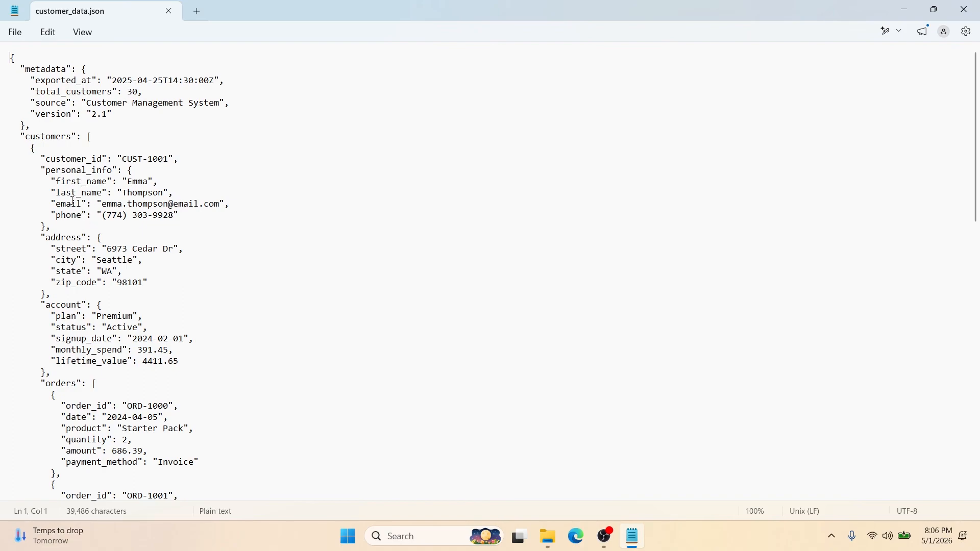
pyautogui.scroll(-2, 80, 216)
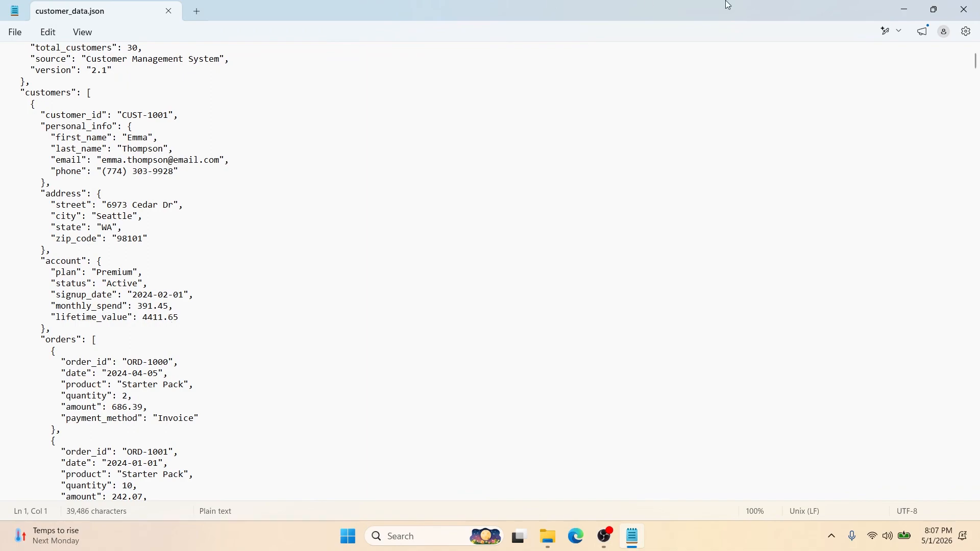
pyautogui.click(975, 5)
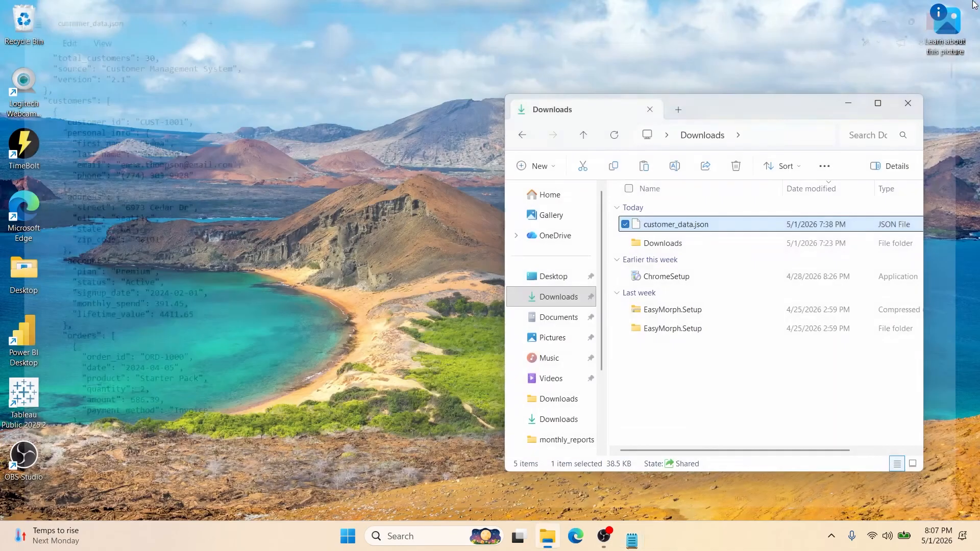
# Launch EasyMorph and start a new blank project
pyautogui.click(432, 536)
pyautogui.write('eas')
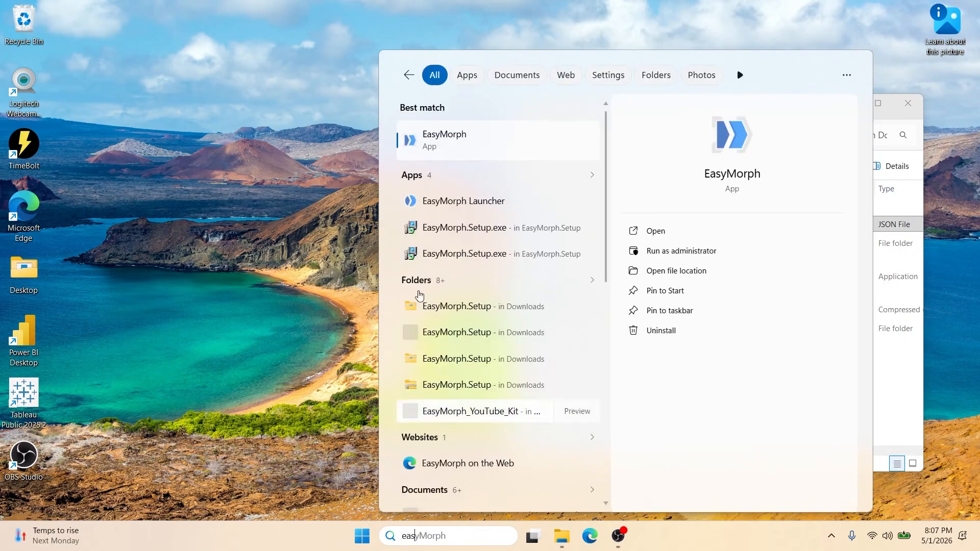
pyautogui.click(490, 153)
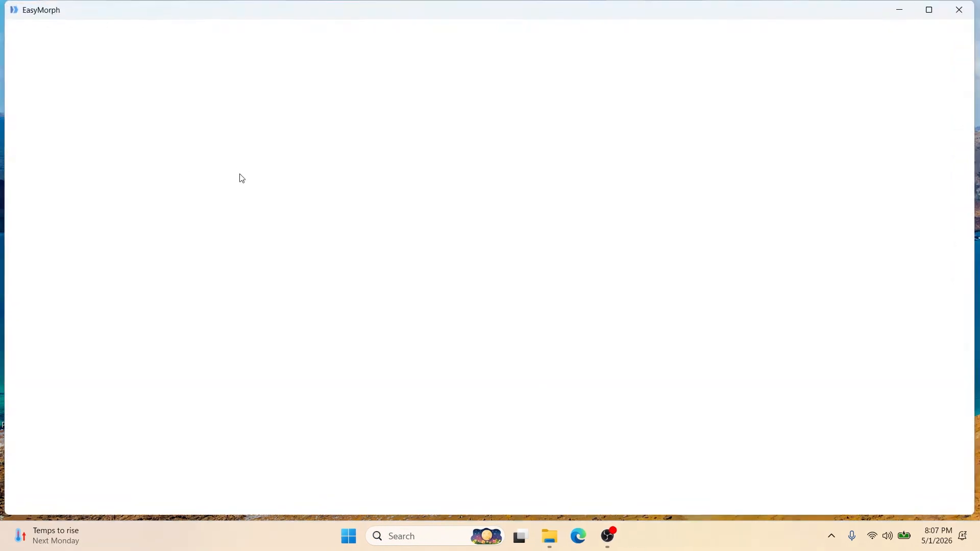
pyautogui.click(127, 70)
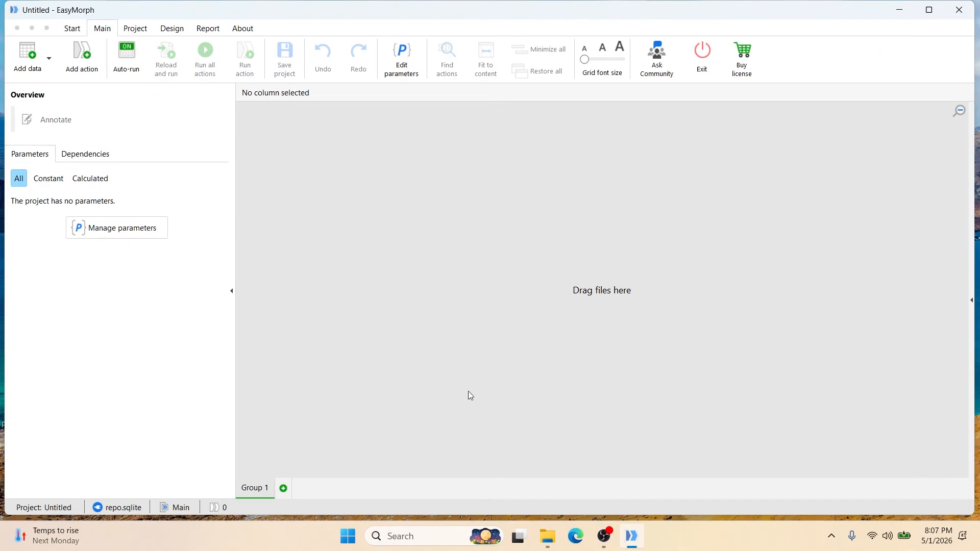
# Import customer_data.json from the Downloads folder into the project, and move its table up and enlarge it
pyautogui.click(547, 536)
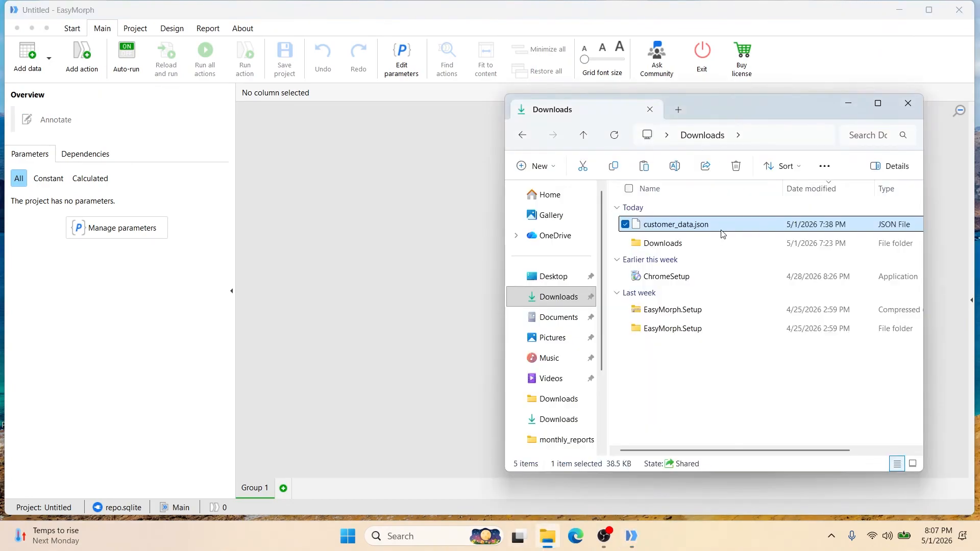
pyautogui.moveTo(723, 231); pyautogui.dragTo(397, 216)
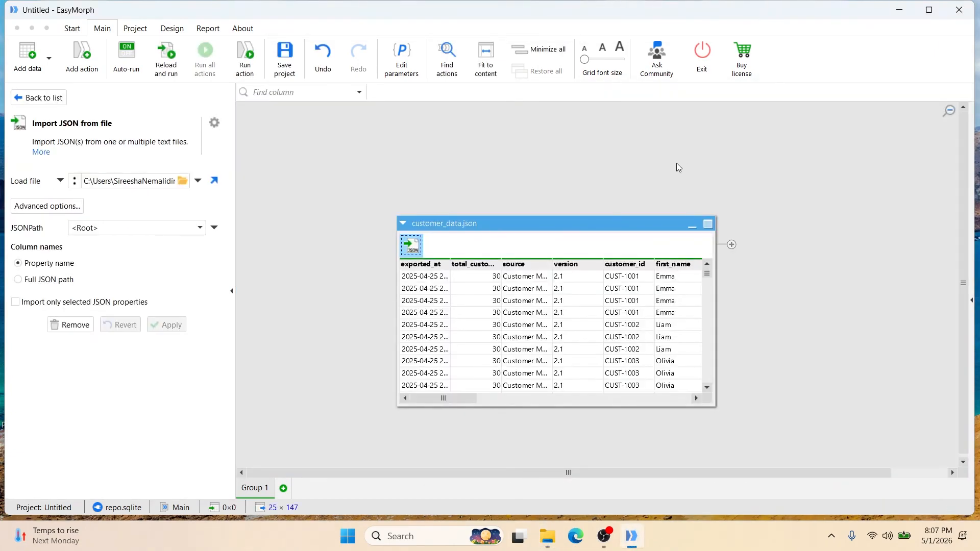
pyautogui.moveTo(638, 223); pyautogui.dragTo(626, 126)
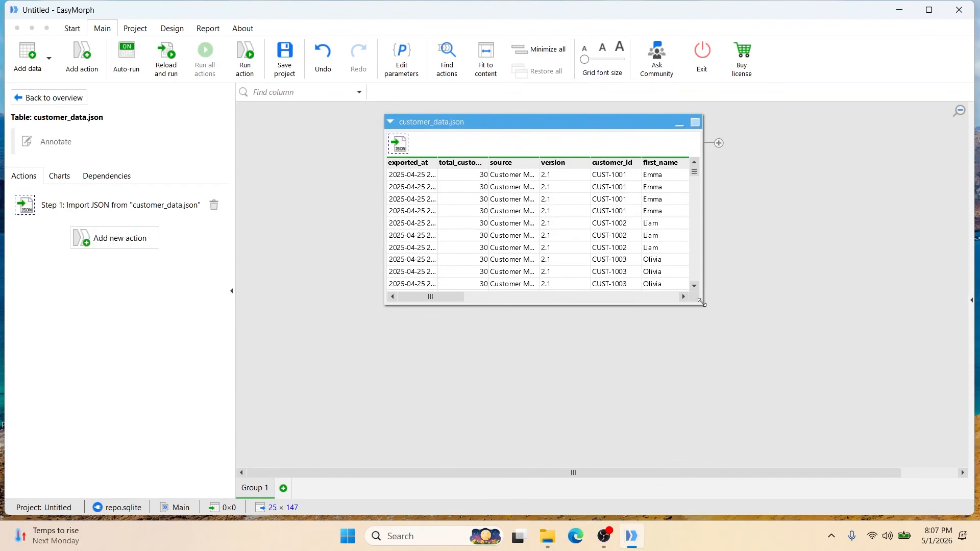
pyautogui.moveTo(701, 303); pyautogui.dragTo(860, 421)
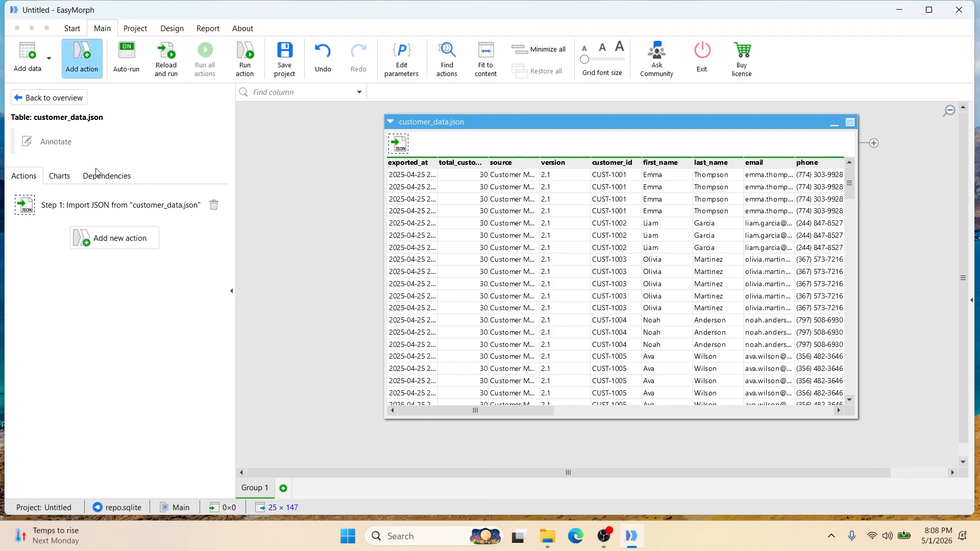
# Add a Keep/remove columns action to the customer_data.json table in Remove selected columns mode
pyautogui.hotkey('ctrl', 'q')
pyautogui.write('re')
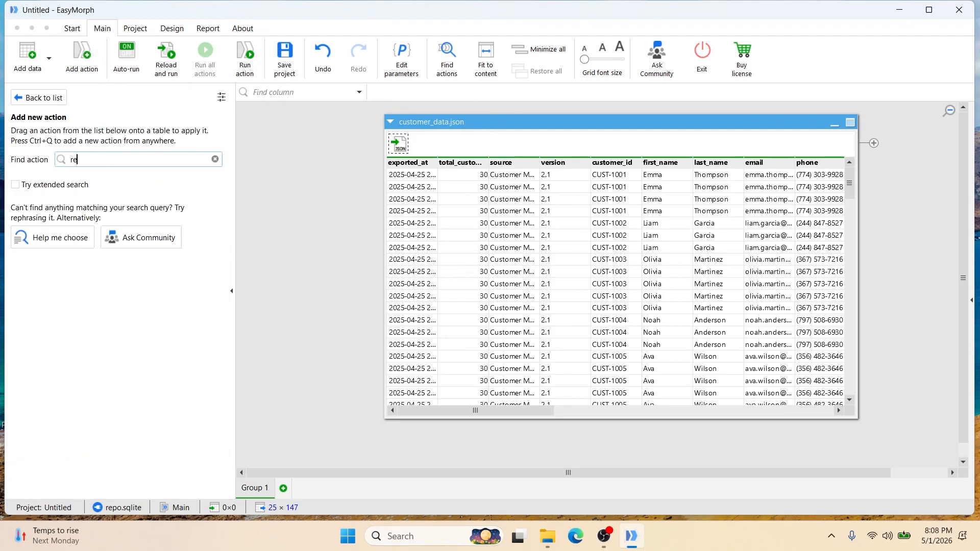
pyautogui.press('BackSpace')
pyautogui.press('BackSpace')
pyautogui.write('keep')
pyautogui.doubleClick(109, 281)
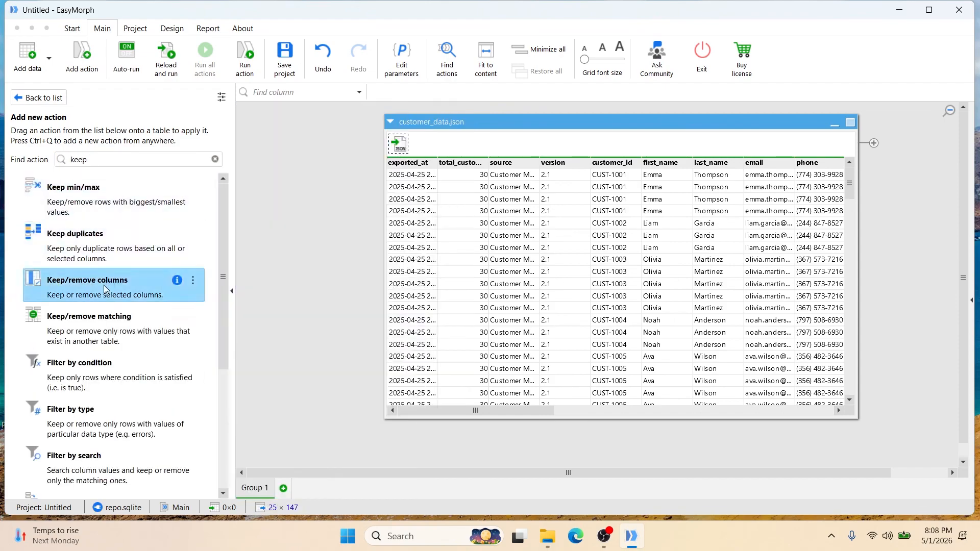
pyautogui.click(87, 207)
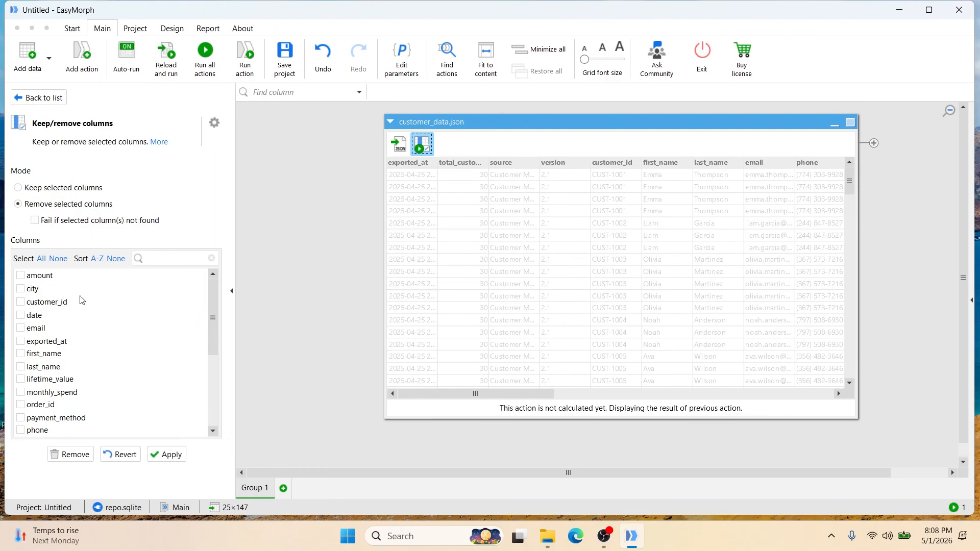
# Show the JSON import action's result and widen the exported_at and total_customers columns
pyautogui.click(398, 144)
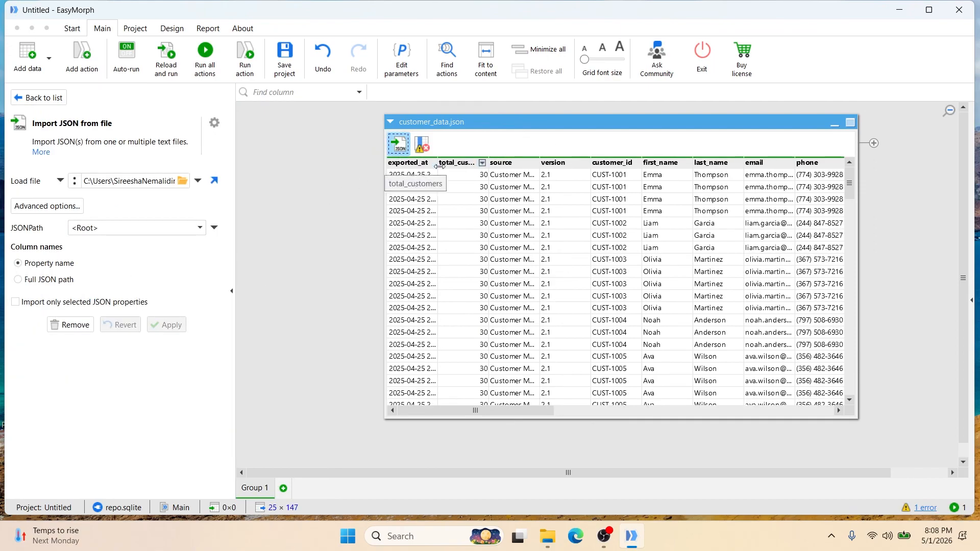
pyautogui.doubleClick(437, 164)
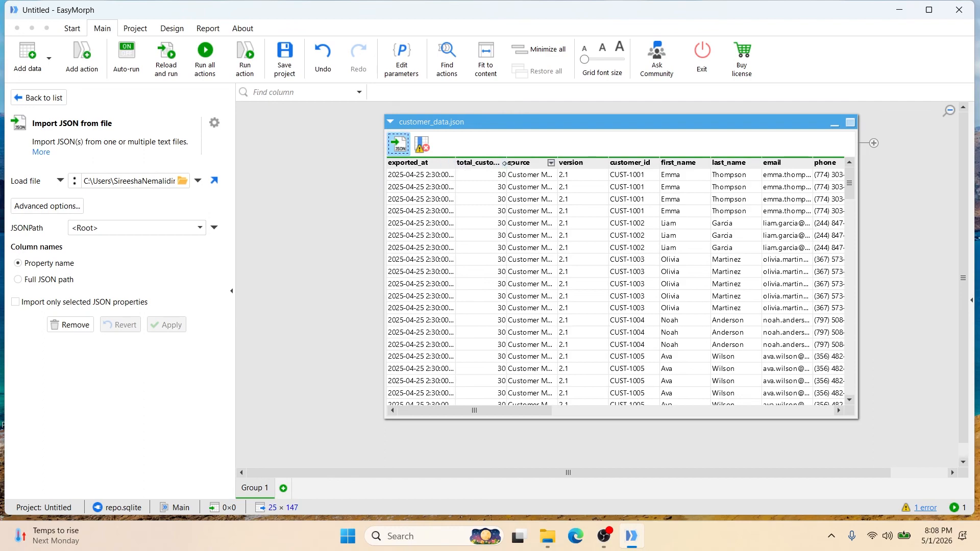
pyautogui.moveTo(505, 163); pyautogui.dragTo(531, 164)
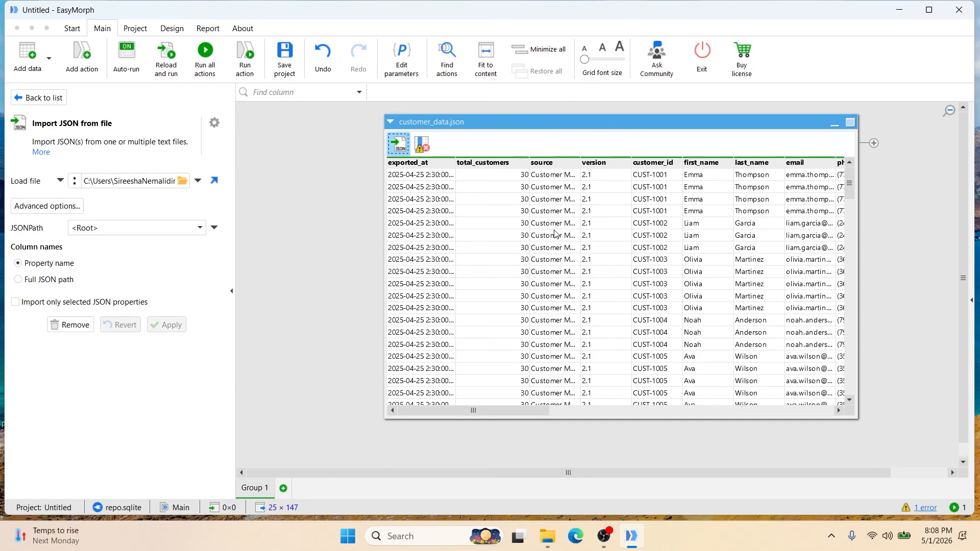
# Set the Keep/remove columns action to remove exported_at, total_customers, source and version, and apply it
pyautogui.click(422, 144)
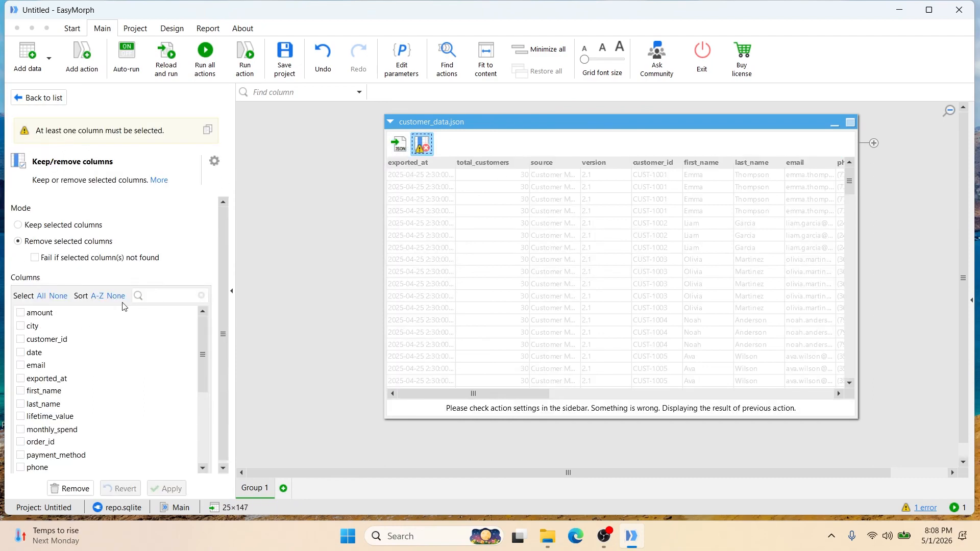
pyautogui.write('expo')
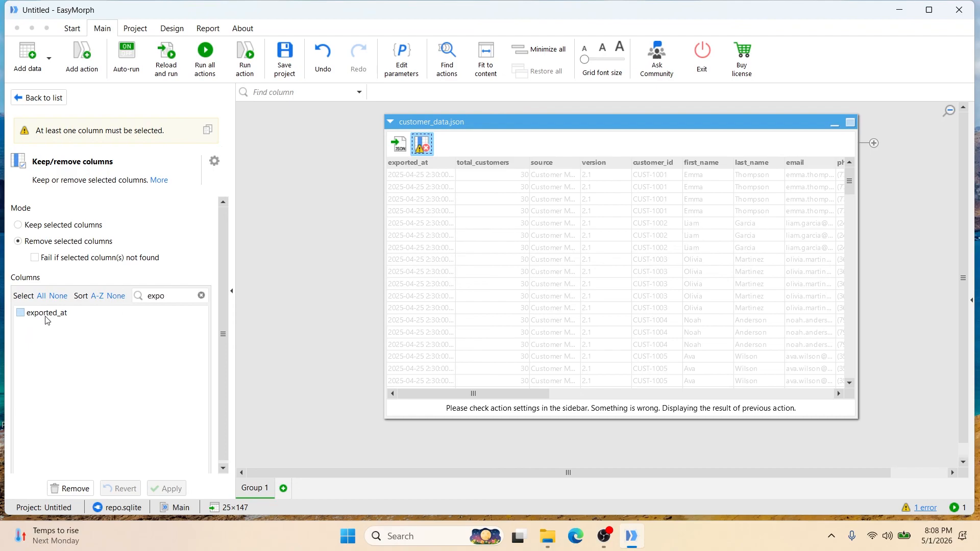
pyautogui.click(46, 313)
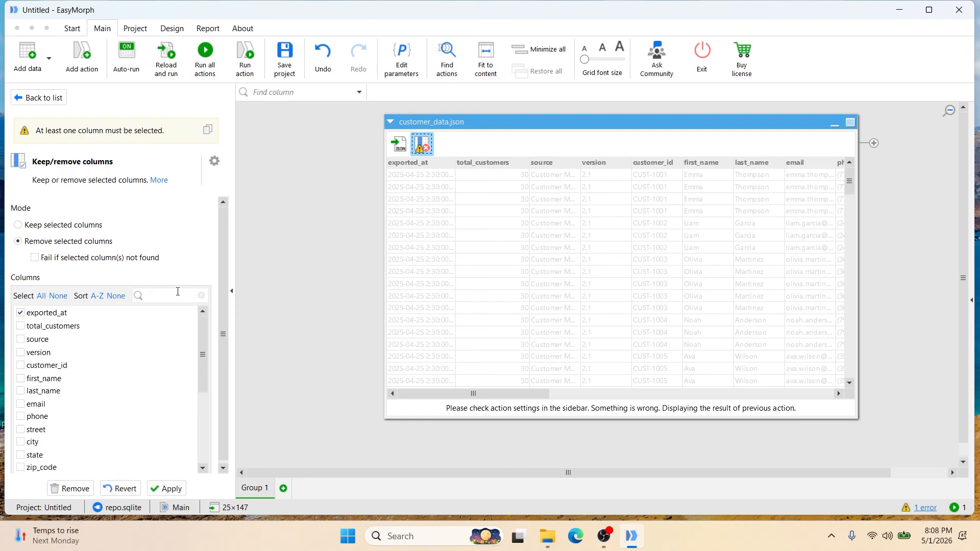
pyautogui.write('tot')
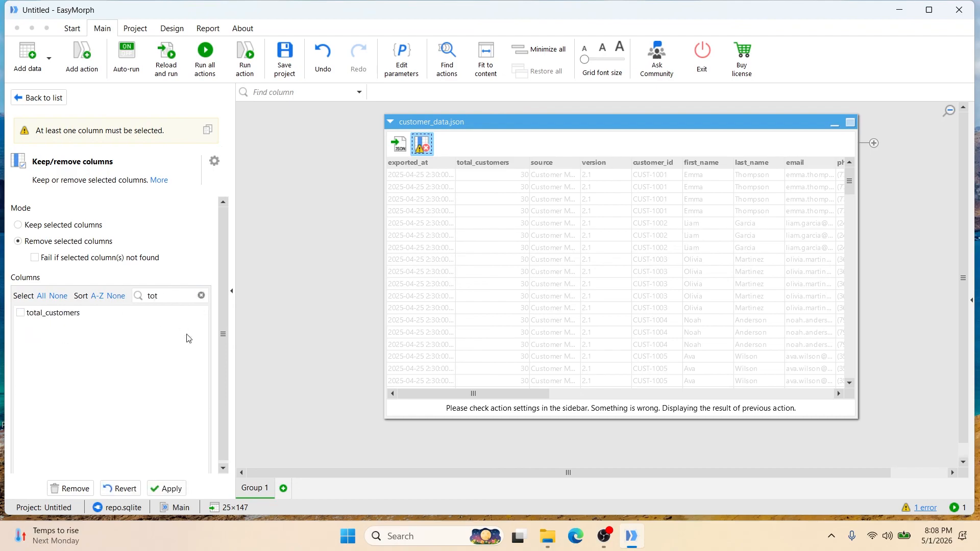
pyautogui.click(66, 313)
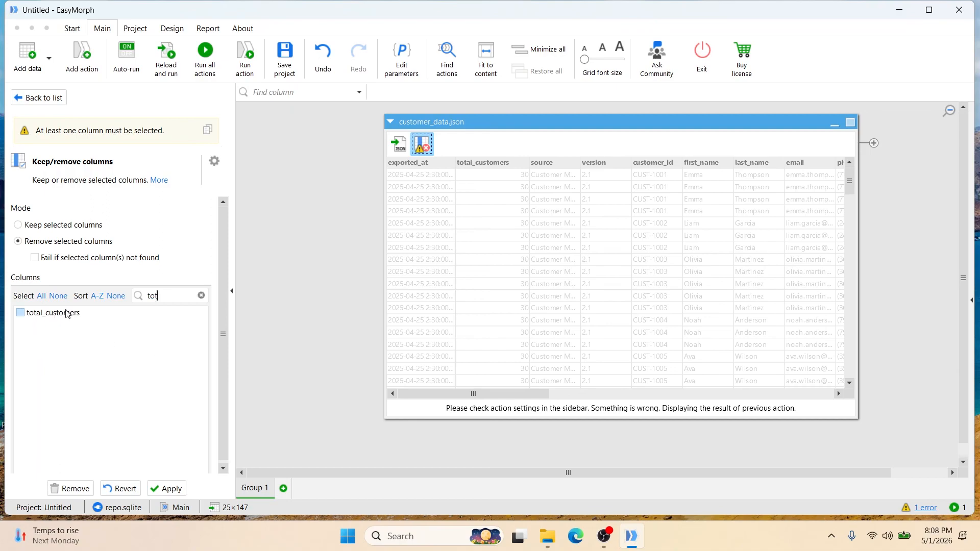
pyautogui.click(202, 296)
pyautogui.write('sour')
pyautogui.click(38, 313)
pyautogui.click(202, 296)
pyautogui.write('vers')
pyautogui.click(38, 313)
pyautogui.click(174, 489)
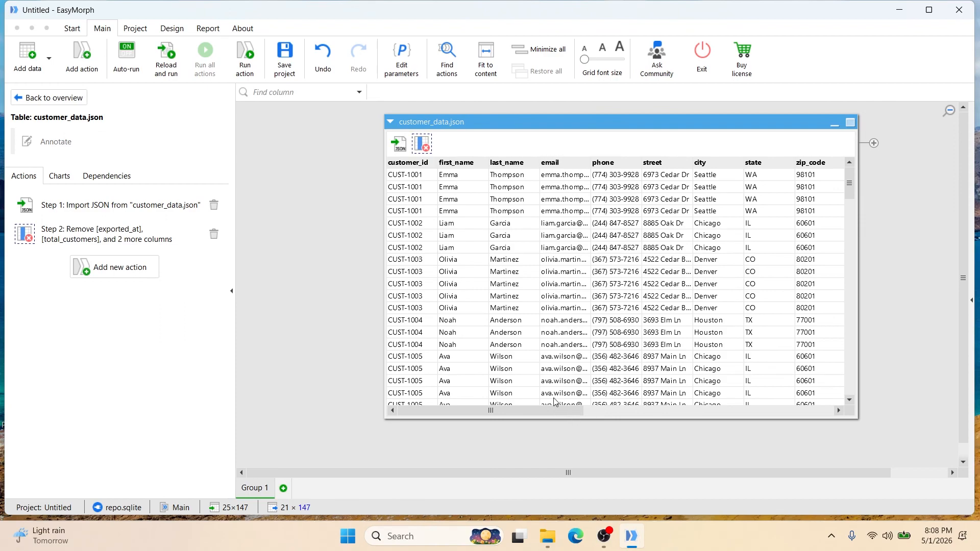
# Add another Keep/remove columns action to the customer_data.json table in Remove selected columns mode
pyautogui.moveTo(570, 412); pyautogui.dragTo(824, 401)
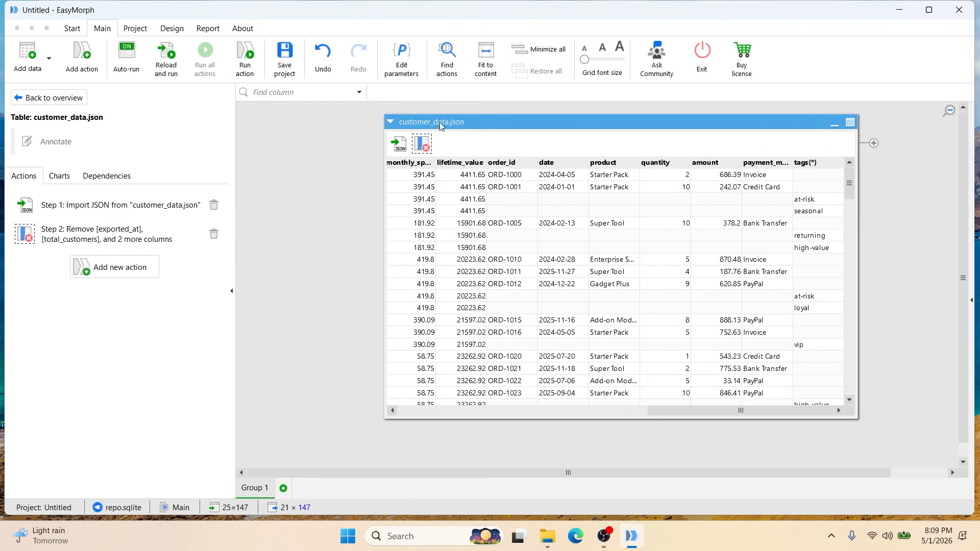
pyautogui.click(82, 59)
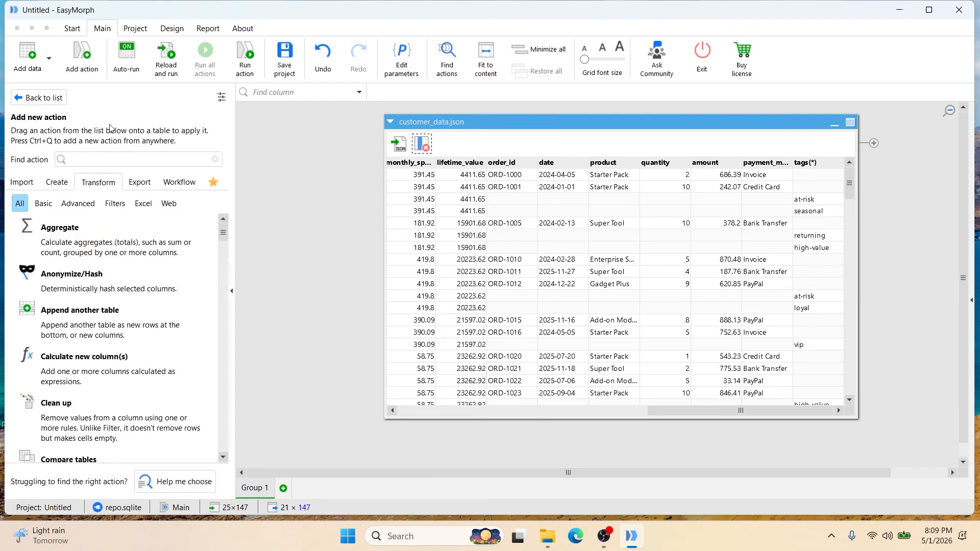
pyautogui.write('keep')
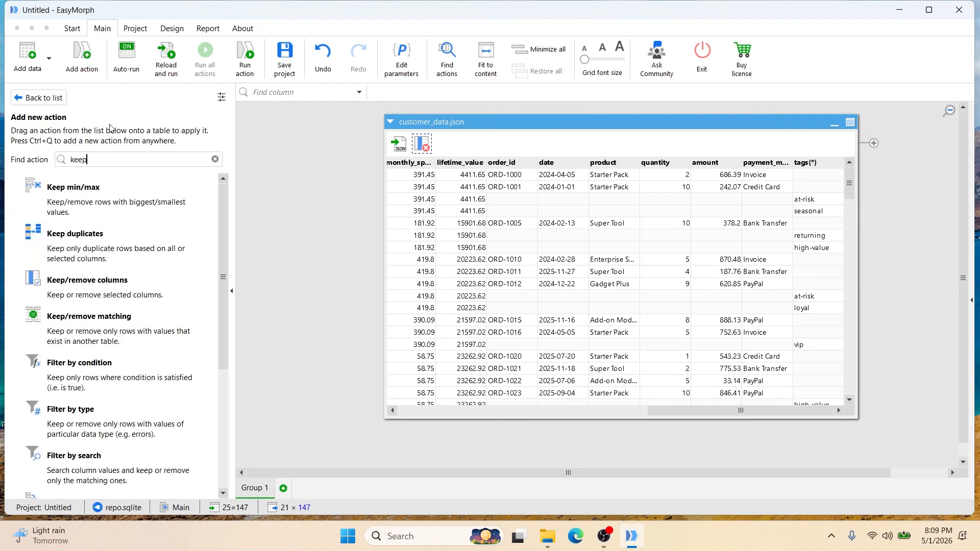
pyautogui.moveTo(109, 287)
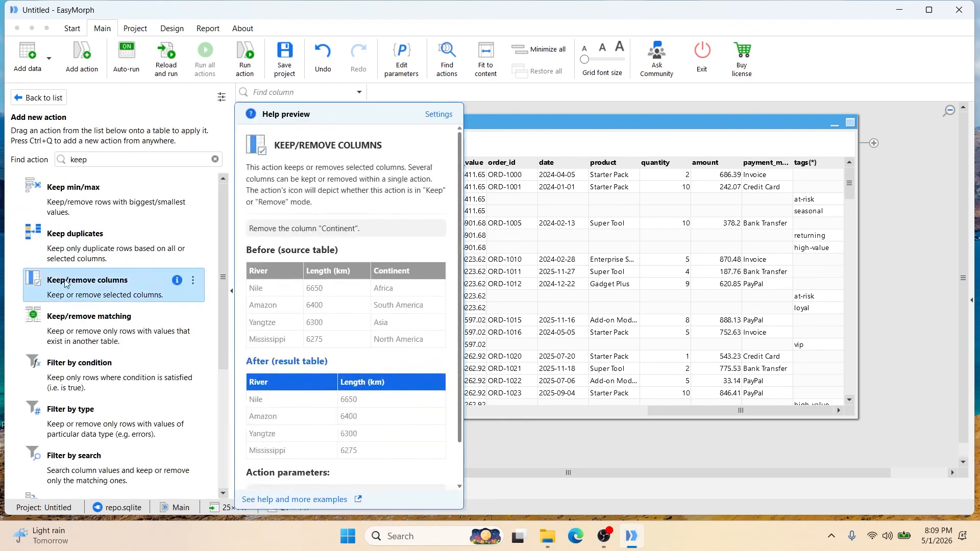
pyautogui.doubleClick(109, 287)
pyautogui.click(62, 205)
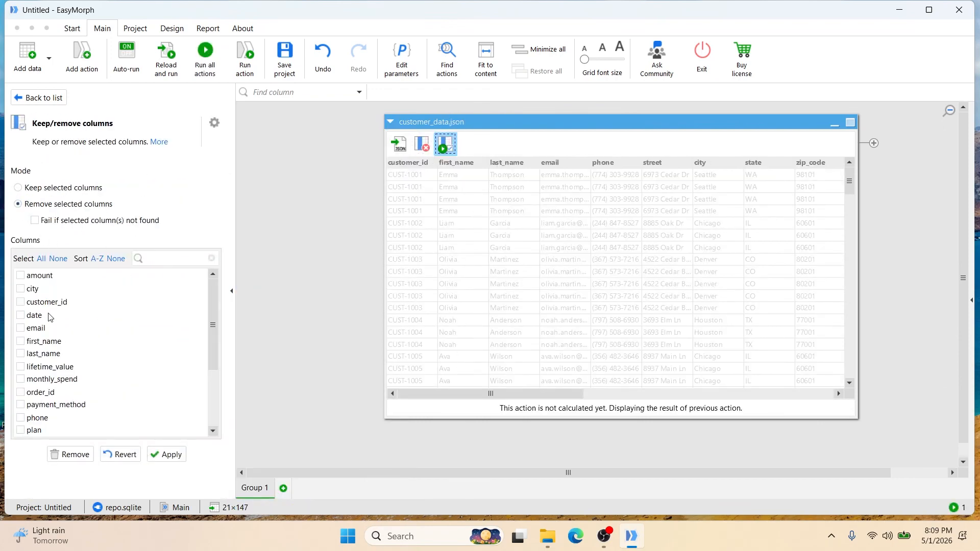
# Set the new Keep/remove columns action to remove order_id, date, product, quantity and amount, and apply it
pyautogui.scroll(-1, 106, 311)
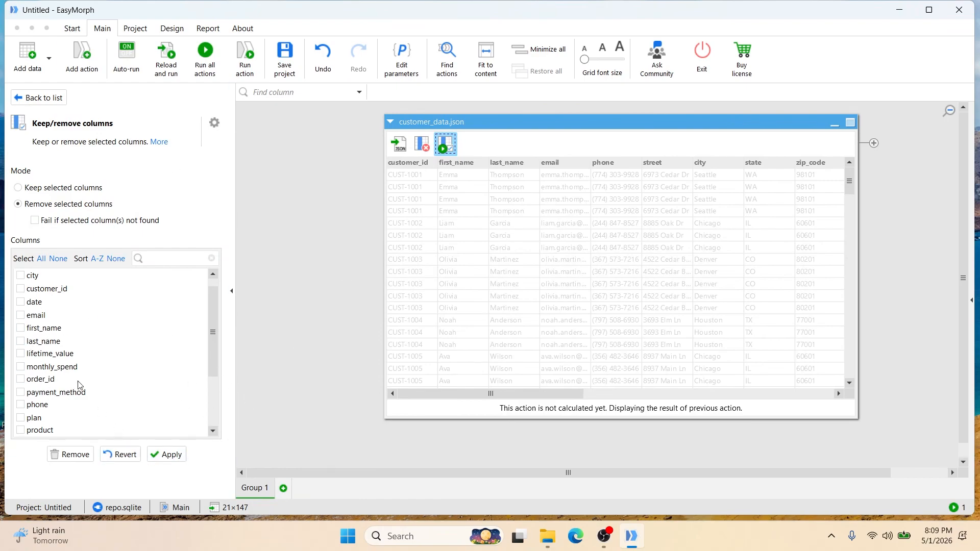
pyautogui.click(47, 382)
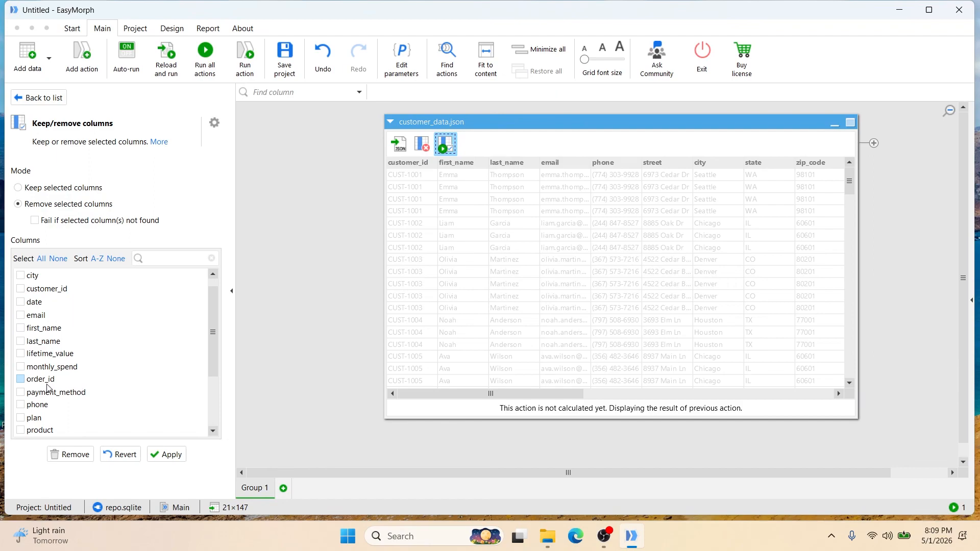
pyautogui.click(50, 301)
pyautogui.scroll(-1, 31, 326)
pyautogui.click(45, 432)
pyautogui.scroll(-3, 46, 408)
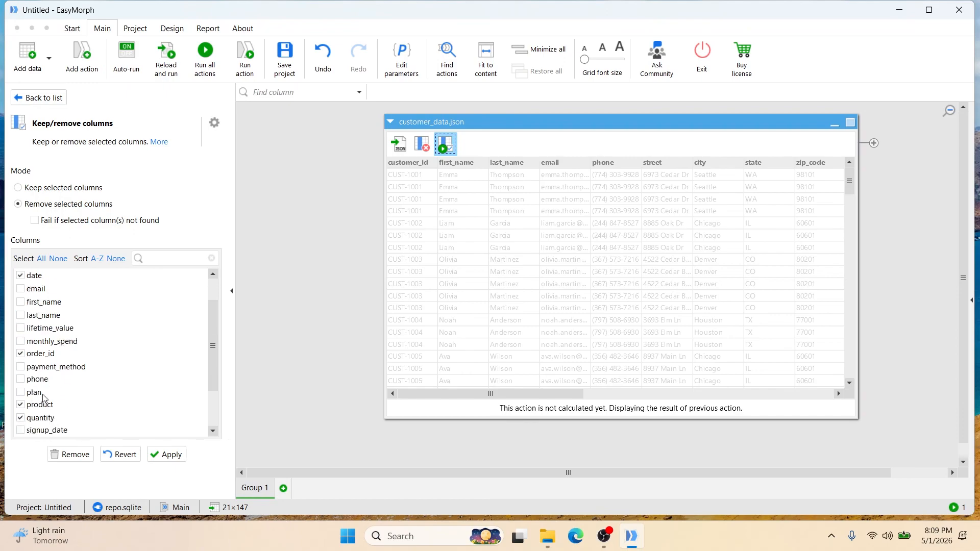
pyautogui.scroll(2, 48, 372)
pyautogui.click(168, 261)
pyautogui.write('amou')
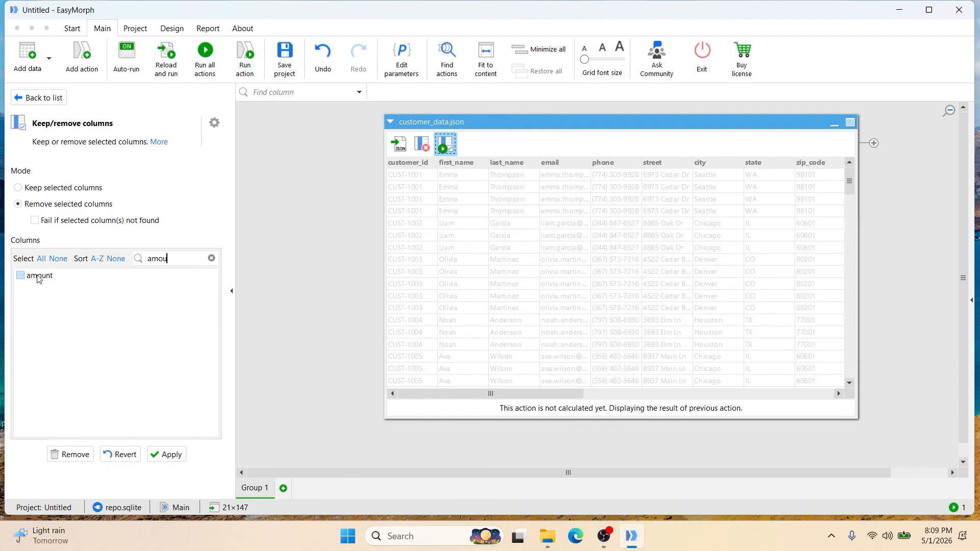
pyautogui.click(21, 275)
pyautogui.click(169, 454)
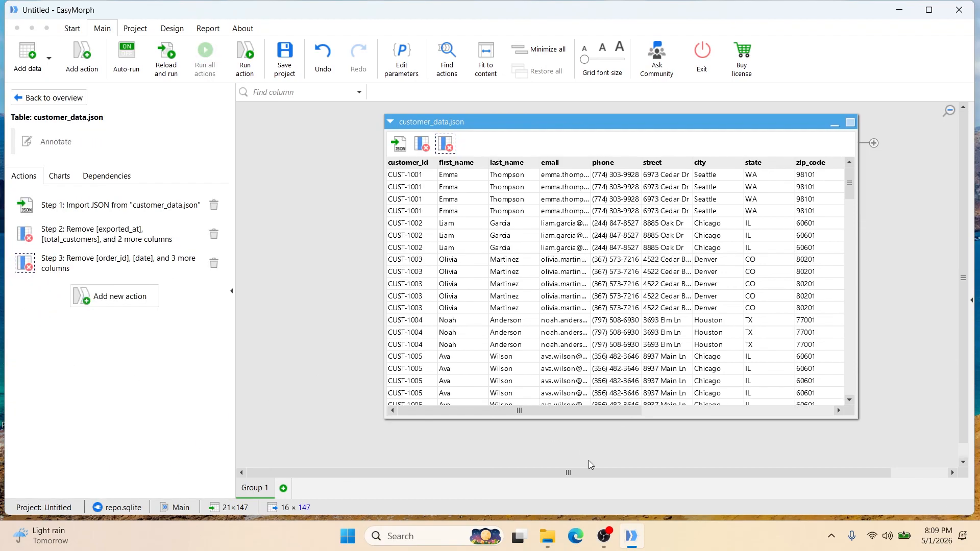
# Add a Deduplicate rows action to the table, limit it to the customer_id column, and apply it
pyautogui.moveTo(621, 417); pyautogui.dragTo(483, 402)
pyautogui.click(82, 56)
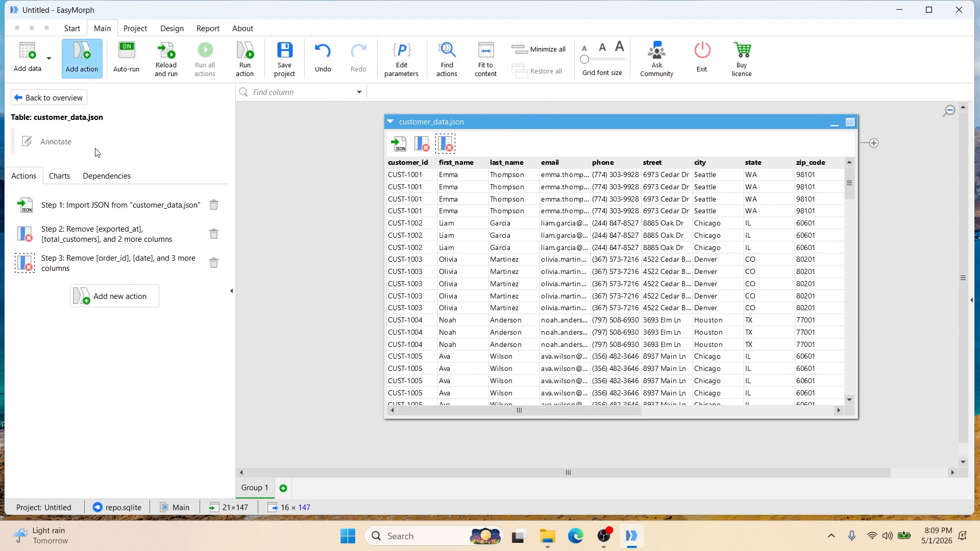
pyautogui.write('dedu')
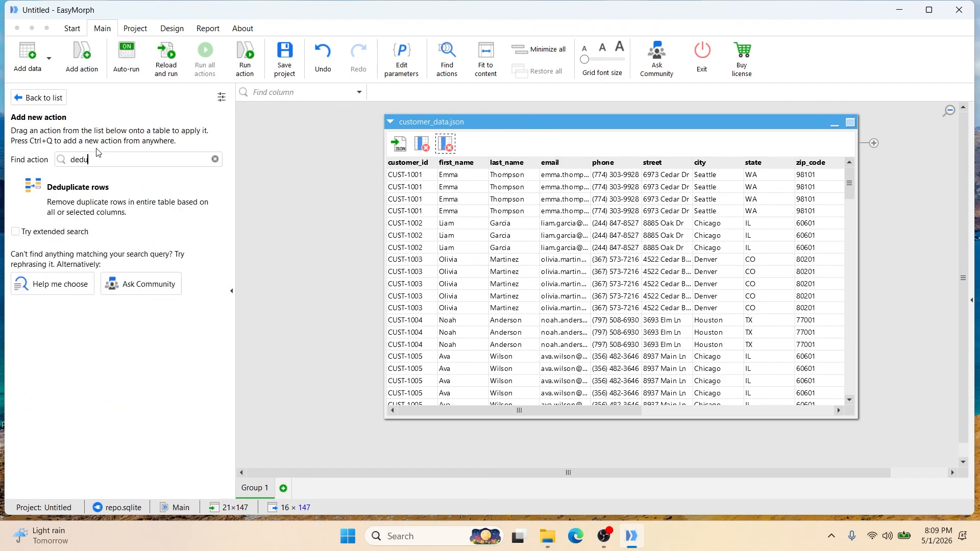
pyautogui.click(105, 189)
pyautogui.doubleClick(105, 187)
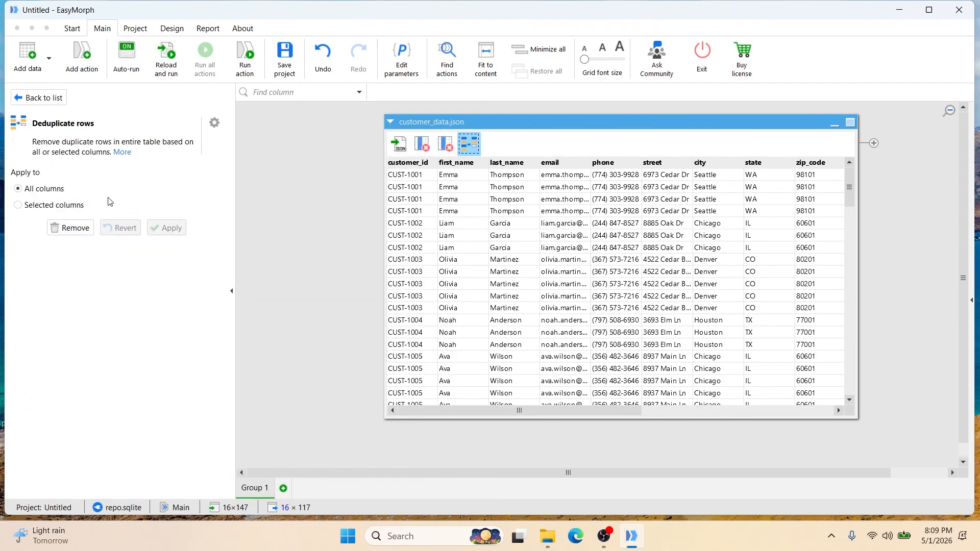
pyautogui.click(62, 205)
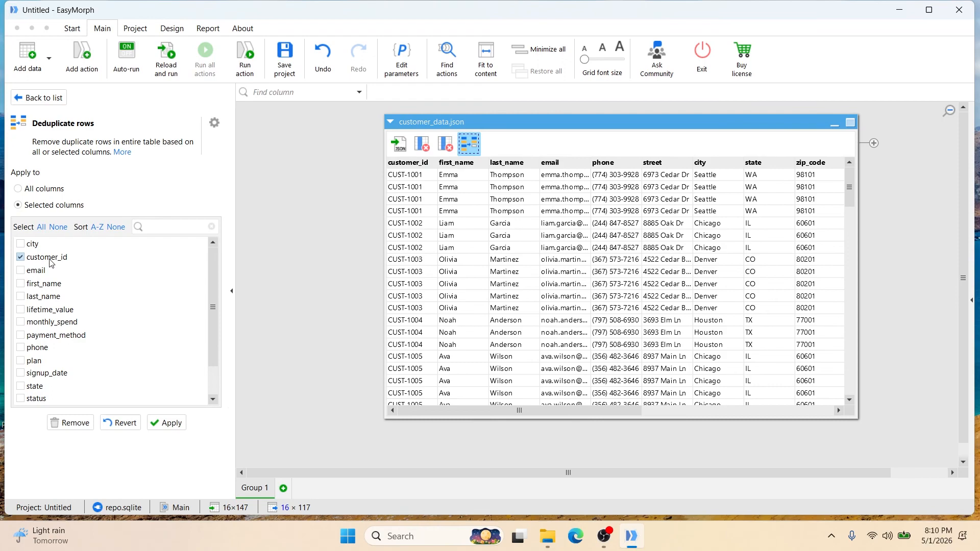
pyautogui.click(171, 429)
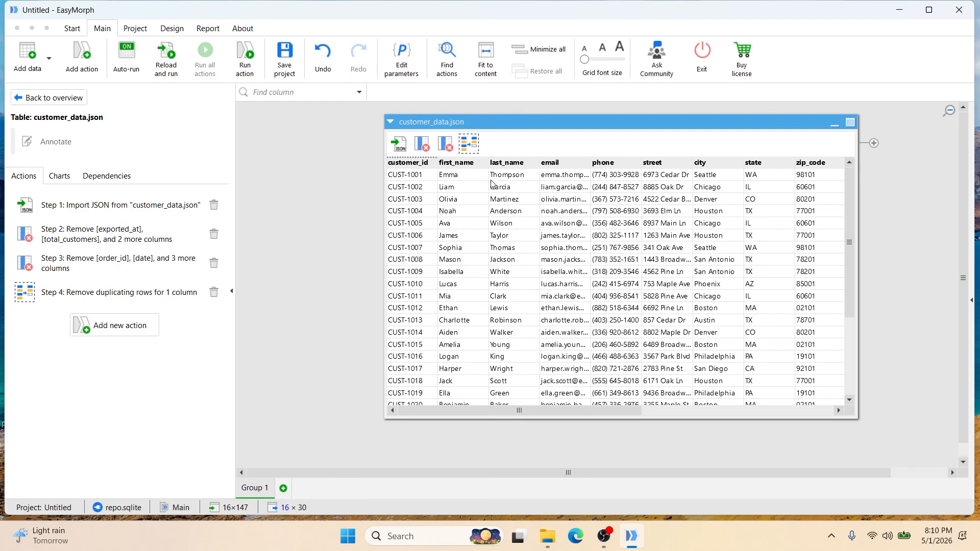
# Add a Rename columns action to the table and rename customer_id to Customer ID in it
pyautogui.click(95, 67)
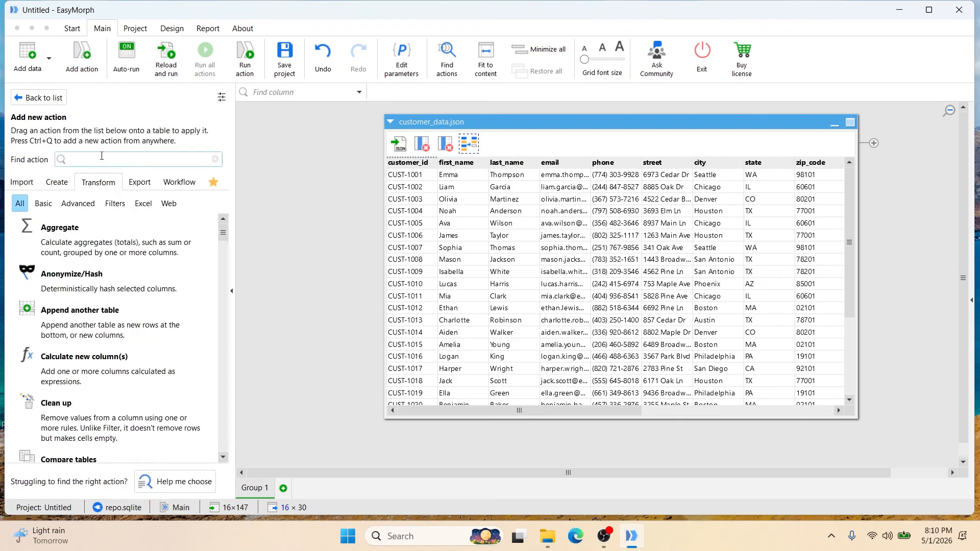
pyautogui.write('rename')
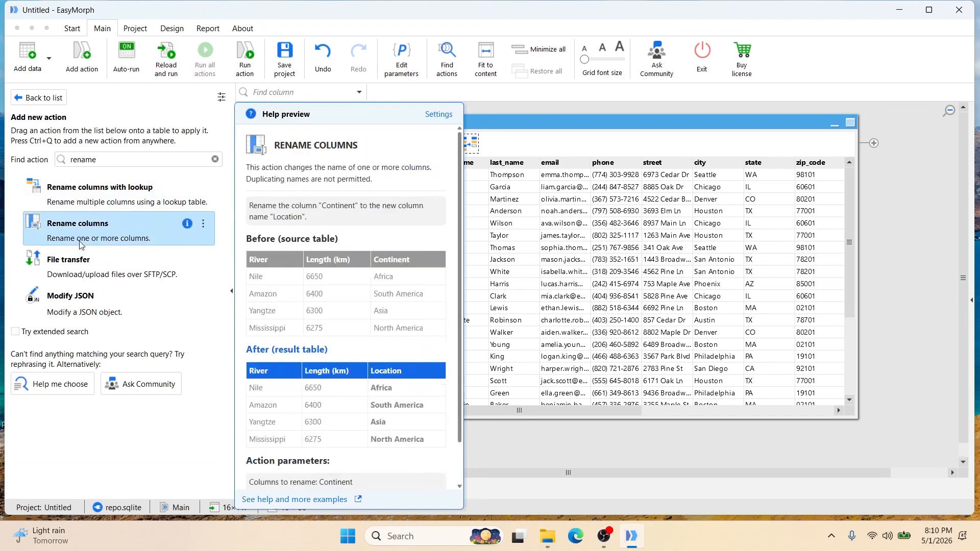
pyautogui.doubleClick(173, 233)
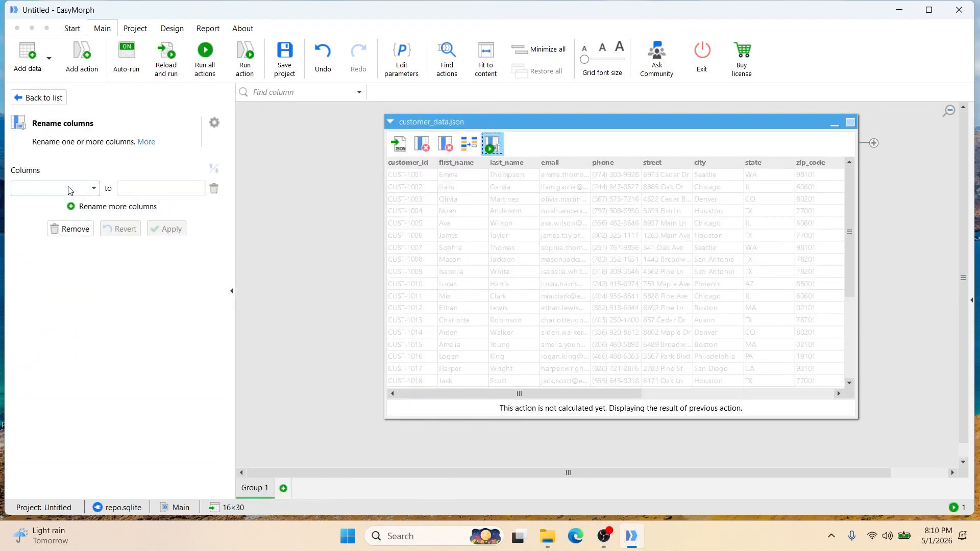
pyautogui.click(90, 188)
pyautogui.click(45, 241)
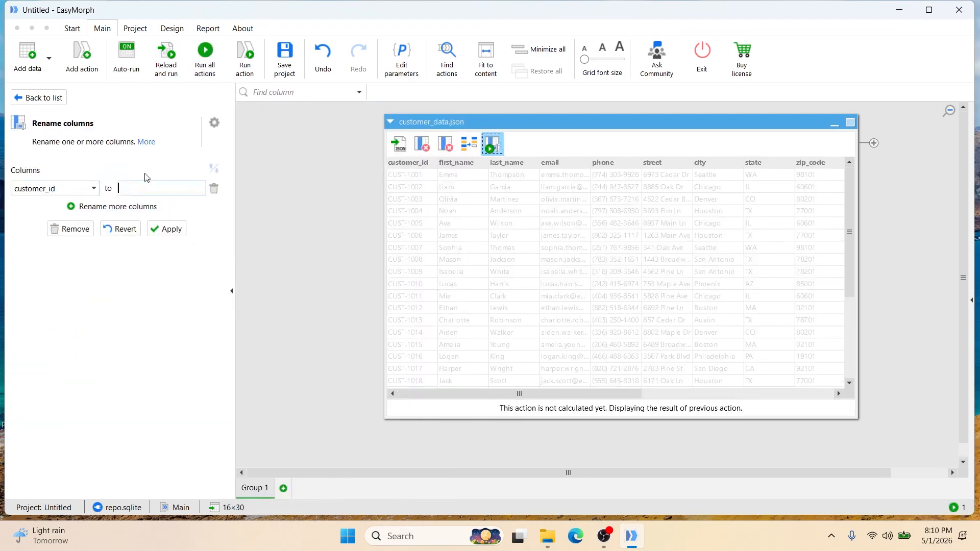
pyautogui.write('Customer ID')
# Add first_name to the Rename columns action with the new name First Name
pyautogui.click(122, 206)
pyautogui.click(88, 207)
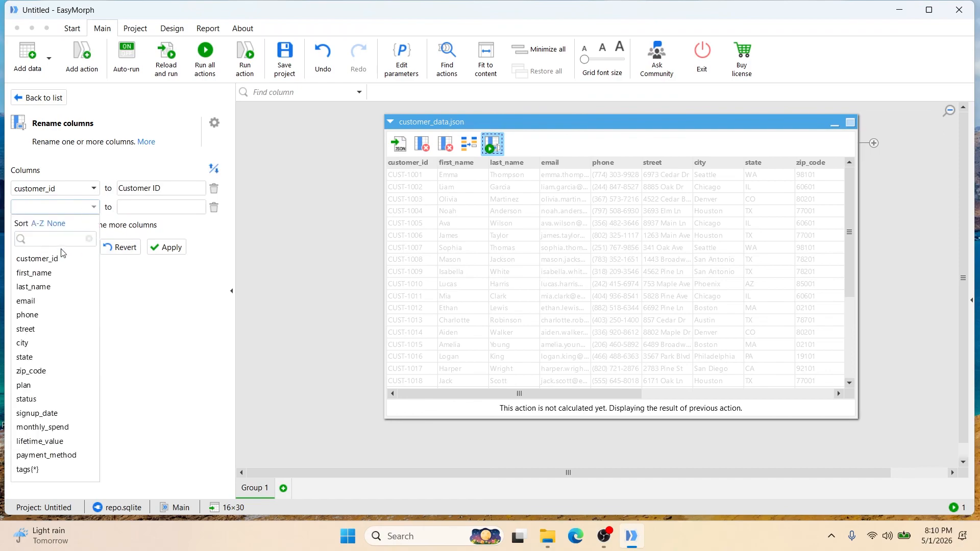
pyautogui.click(54, 275)
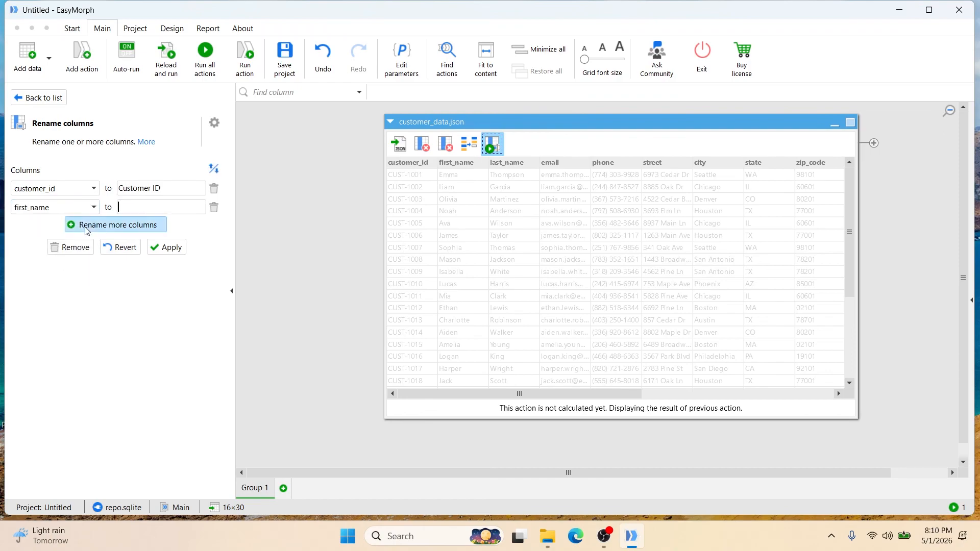
pyautogui.write('fIRST')
pyautogui.press('BackSpace')
pyautogui.press('BackSpace')
pyautogui.press('BackSpace')
pyautogui.press('BackSpace')
pyautogui.press('BackSpace')
pyautogui.press('BackSpace')
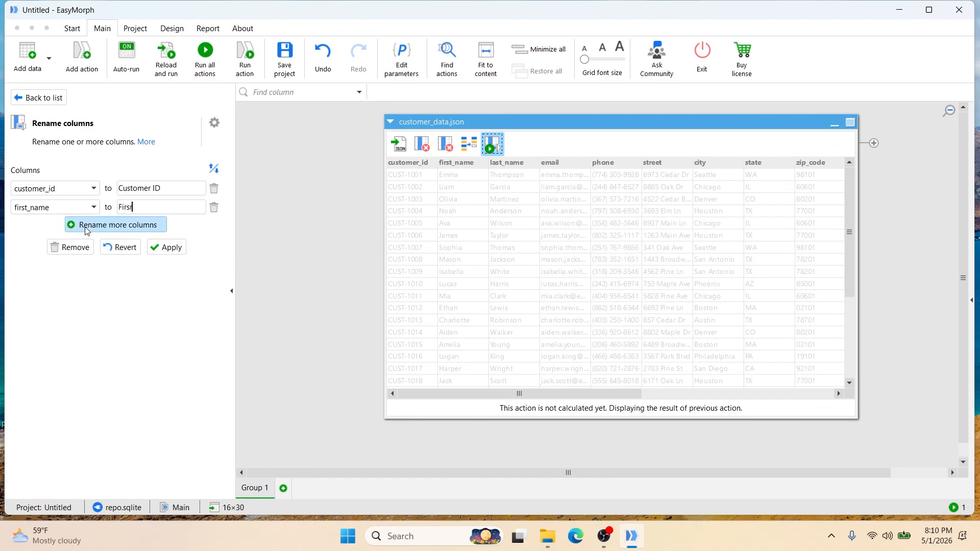
pyautogui.write('First Name')
# Add last_name to the Rename columns action with the new name Last Name
pyautogui.click(87, 225)
pyautogui.click(48, 227)
pyautogui.click(24, 304)
pyautogui.click(158, 226)
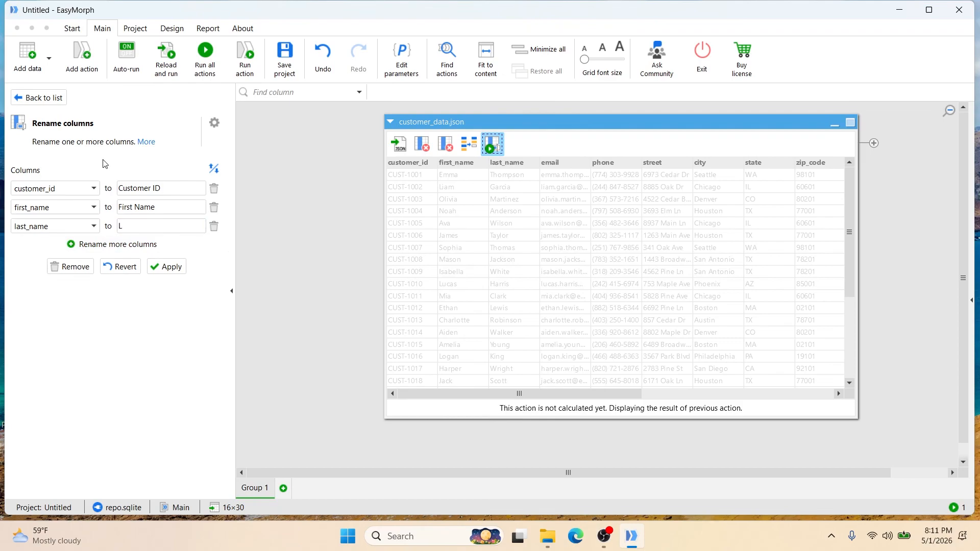
pyautogui.write('Last Name')
# Add two more renames to the Rename columns action: email to Email and phone to Phone
pyautogui.click(136, 245)
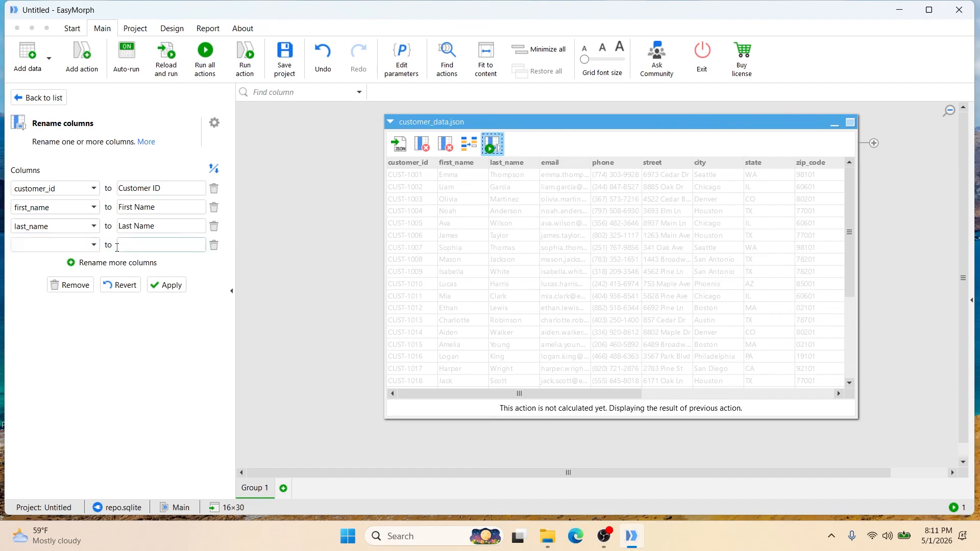
pyautogui.click(46, 247)
pyautogui.click(44, 339)
pyautogui.write('E')
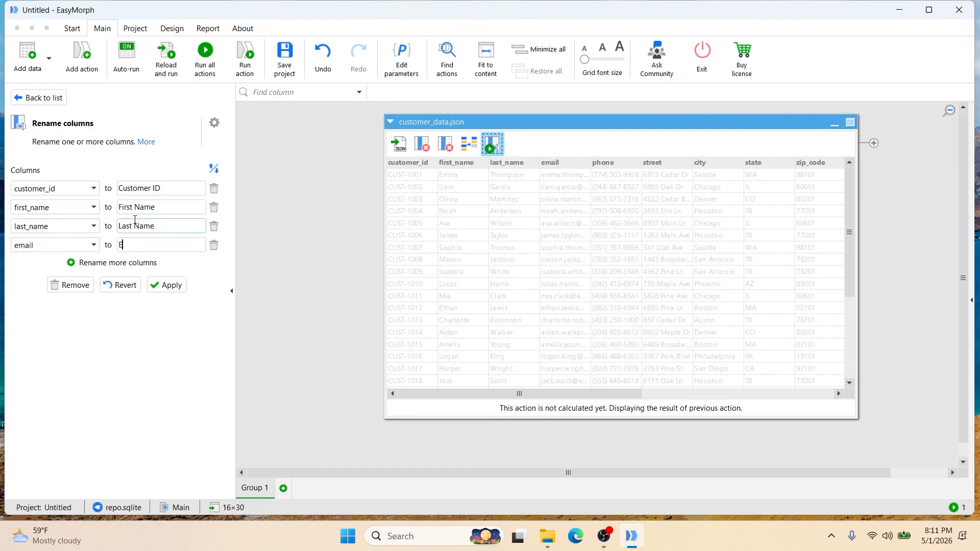
pyautogui.write('mail')
pyautogui.click(148, 263)
pyautogui.click(46, 264)
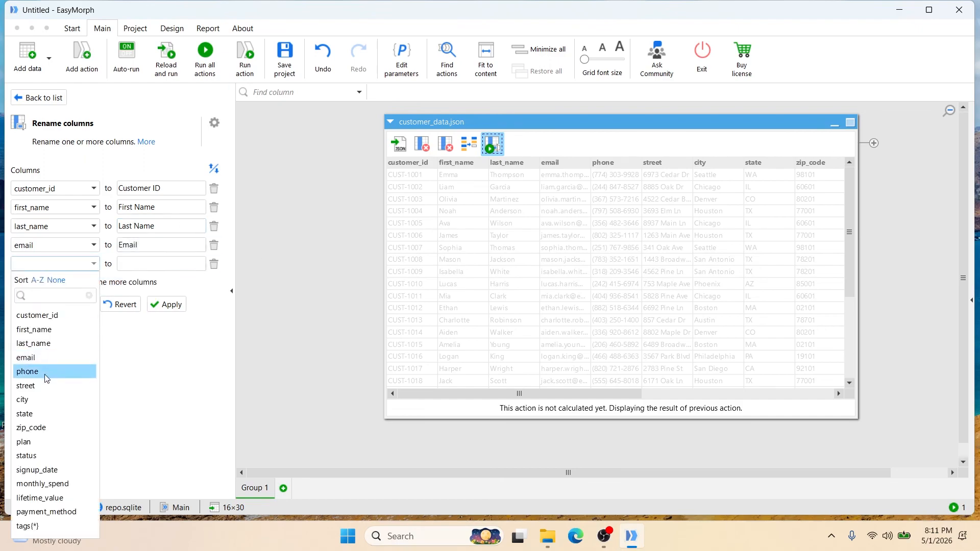
pyautogui.click(46, 372)
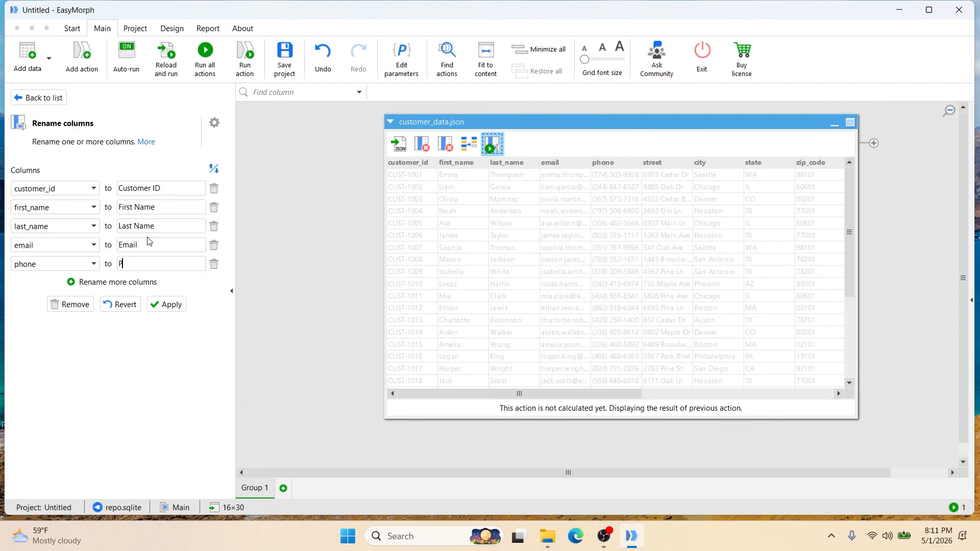
pyautogui.write('Phone')
# Add a rename of city to City to the Rename columns action and apply the action
pyautogui.click(128, 282)
pyautogui.click(60, 283)
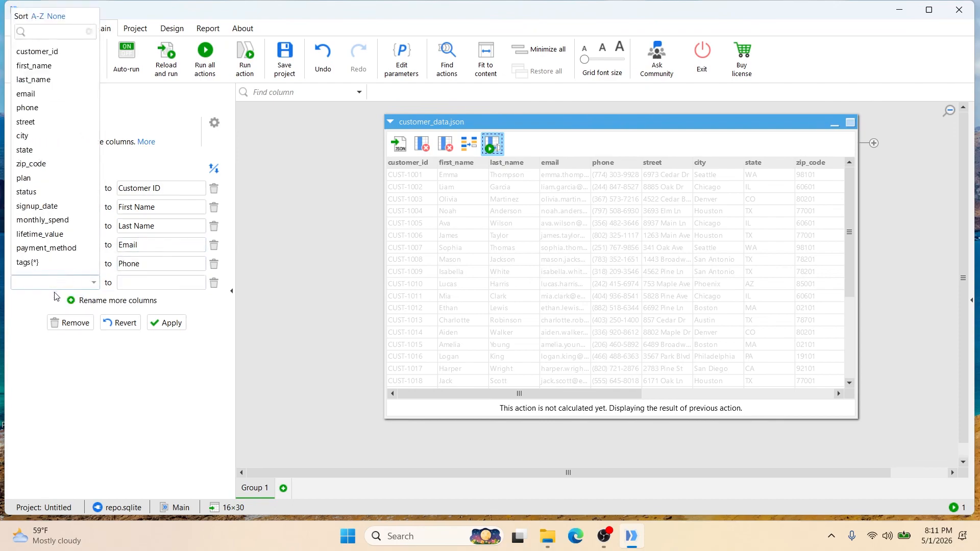
pyautogui.click(31, 136)
pyautogui.click(139, 283)
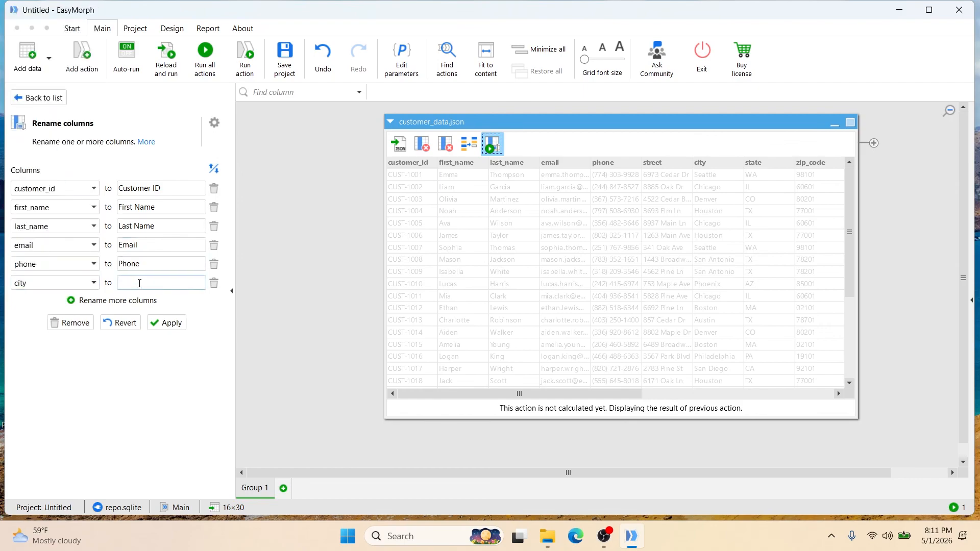
pyautogui.write('Street')
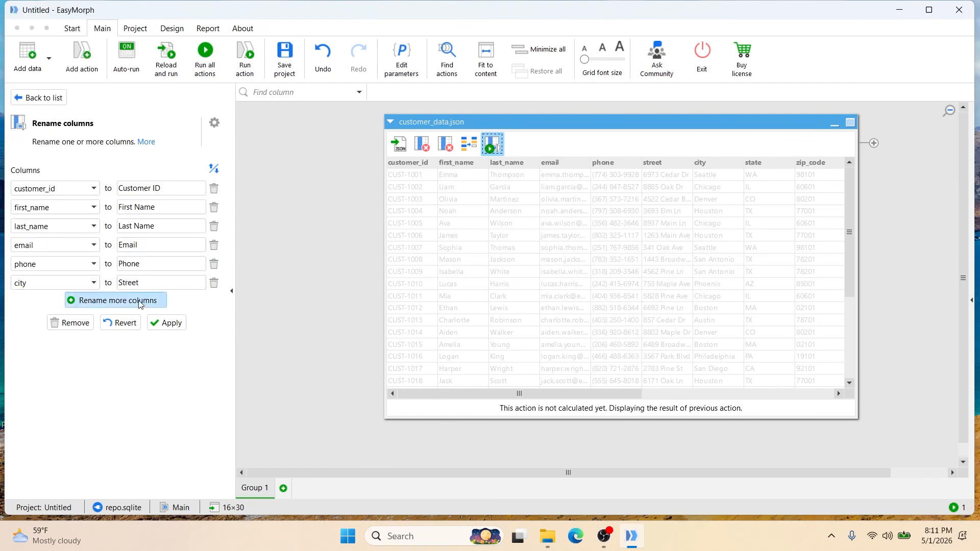
pyautogui.doubleClick(127, 283)
pyautogui.press('BackSpace')
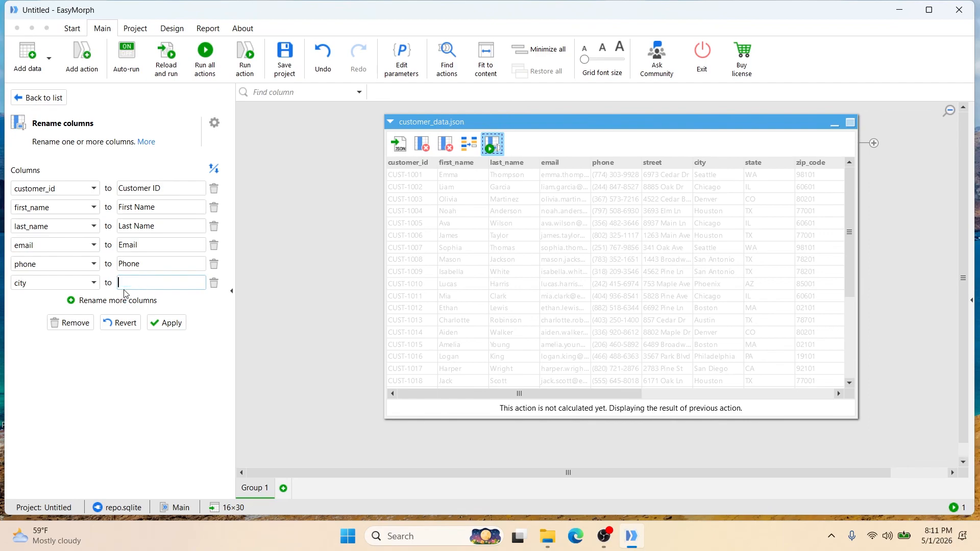
pyautogui.write('City')
pyautogui.click(172, 322)
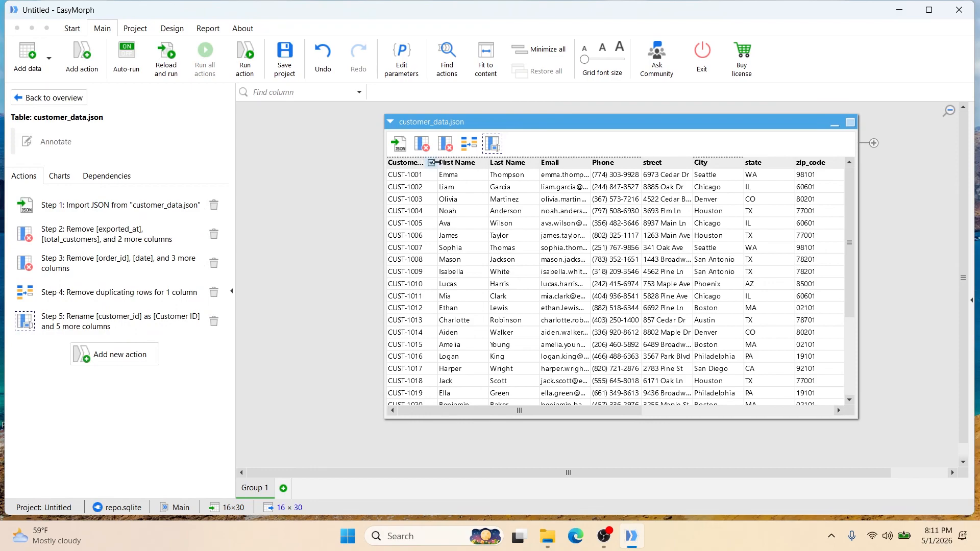
# Widen the Customer ID column to show its full header and sort the table by Last Name in ascending order
pyautogui.moveTo(437, 163); pyautogui.dragTo(449, 163)
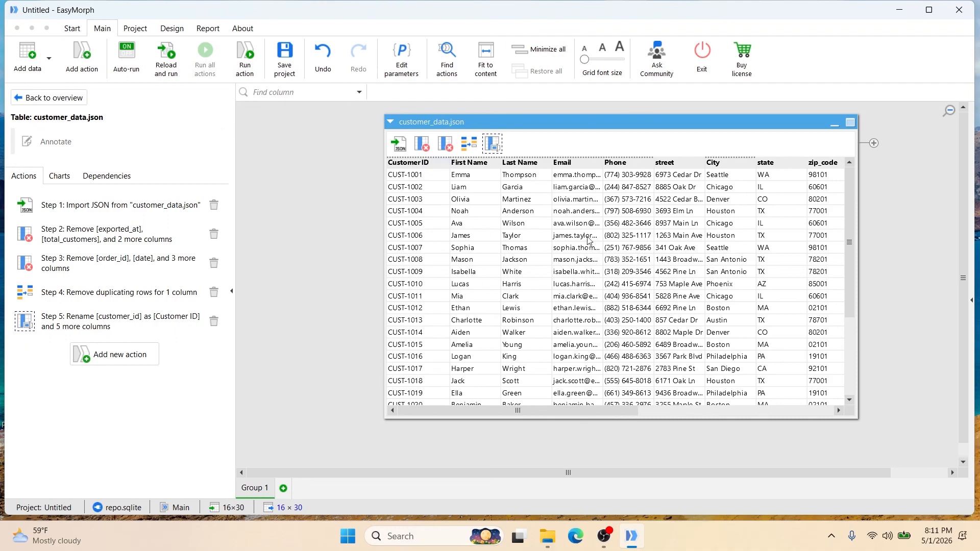
pyautogui.click(531, 164)
pyautogui.rightClick(532, 165)
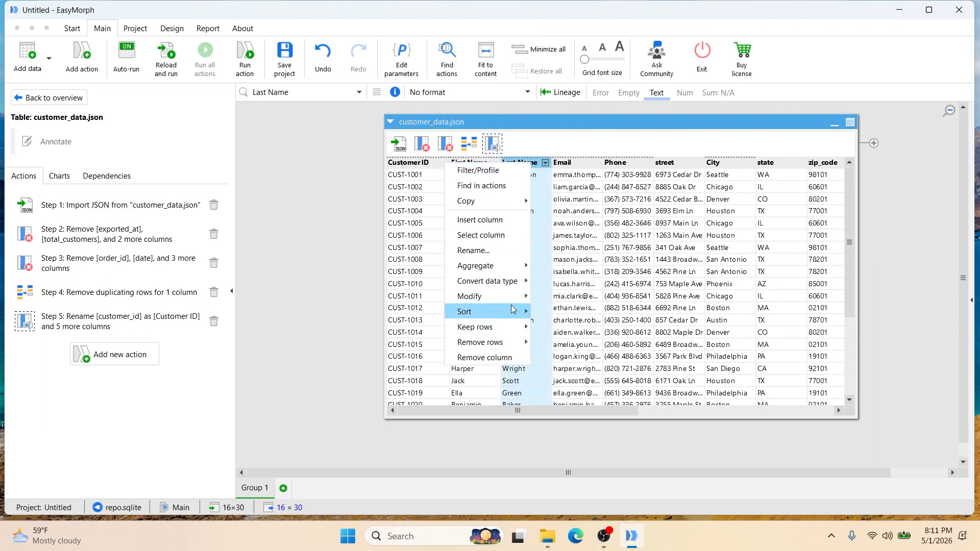
pyautogui.moveTo(504, 309)
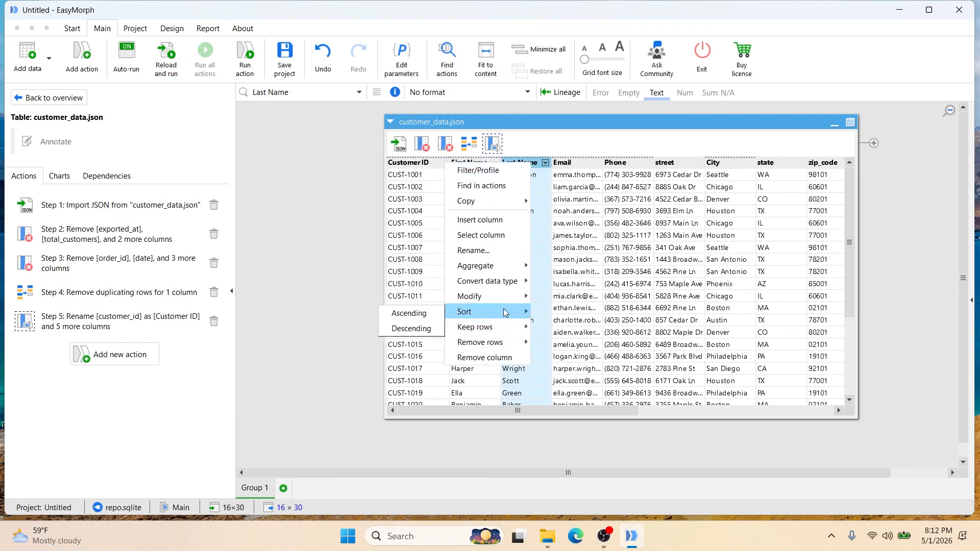
pyautogui.click(421, 315)
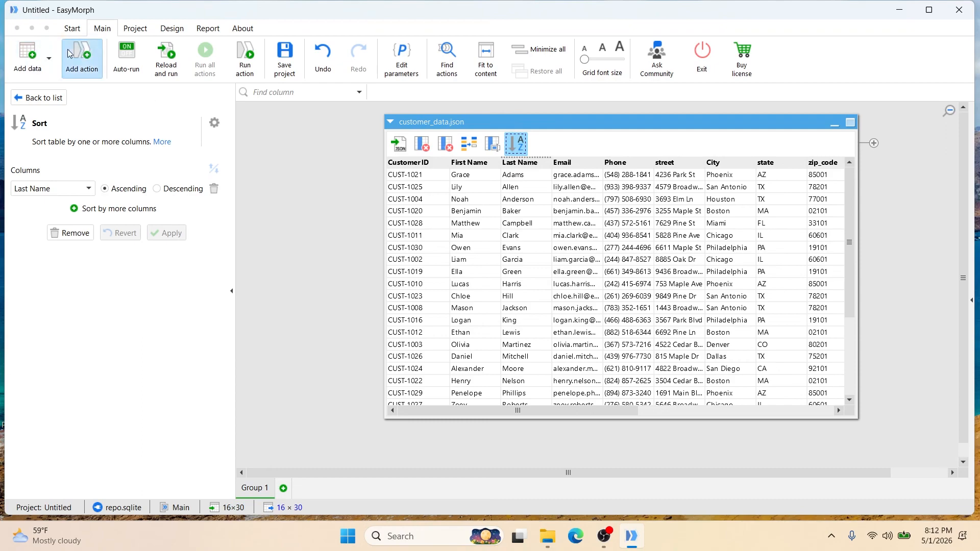
# Find the Export into Excel file action and add it to the customer_data.json table's workflow
pyautogui.click(81, 77)
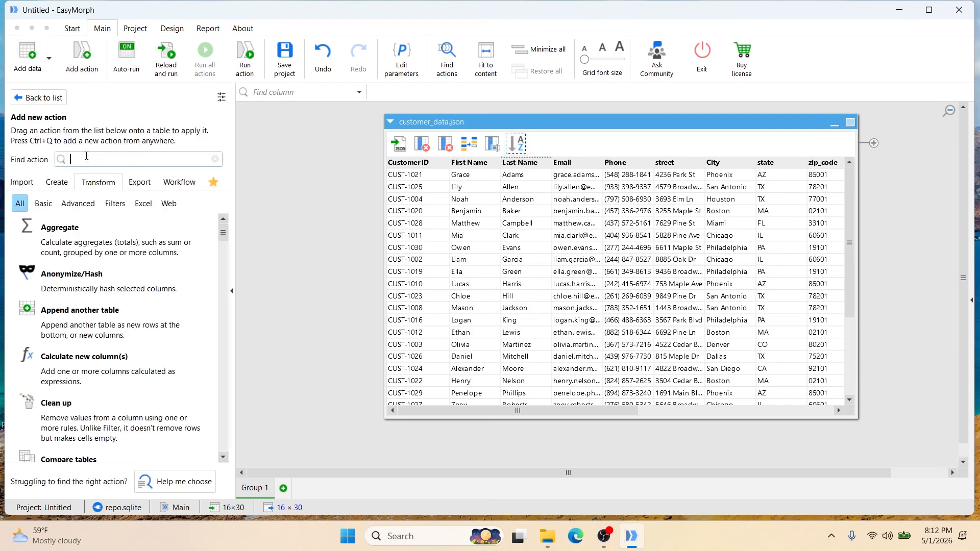
pyautogui.write('export')
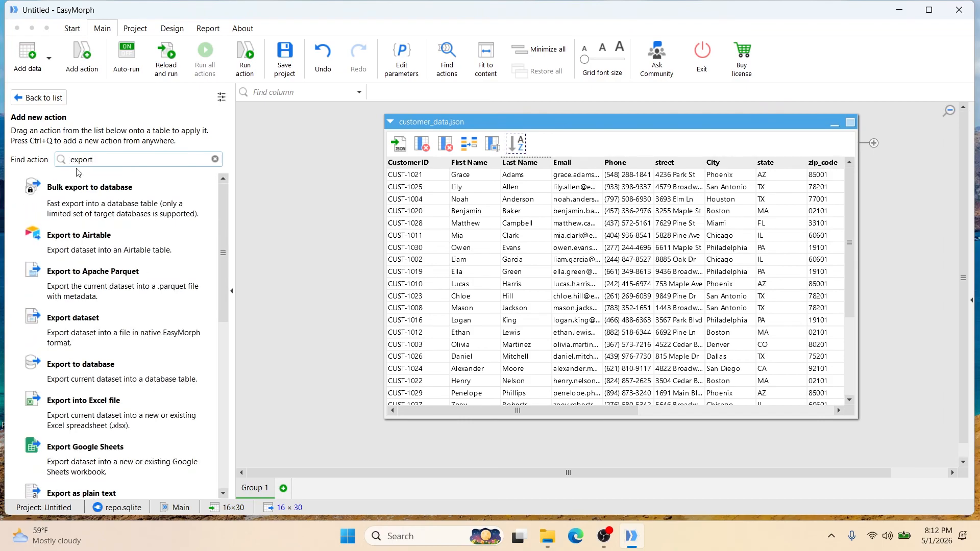
pyautogui.doubleClick(74, 421)
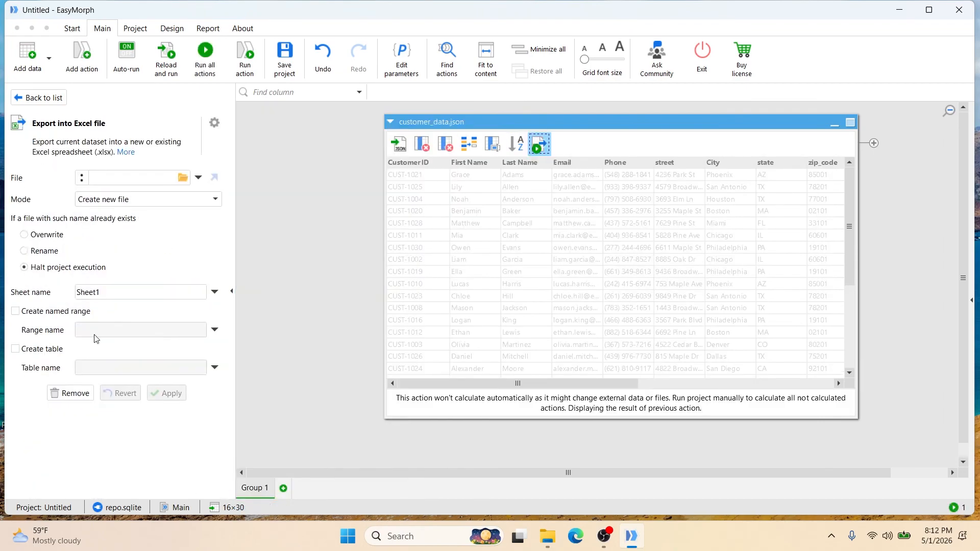
# Set the export file to JSON_TO_EXCEL in the Downloads folder, apply the action and run all the project's actions
pyautogui.click(183, 178)
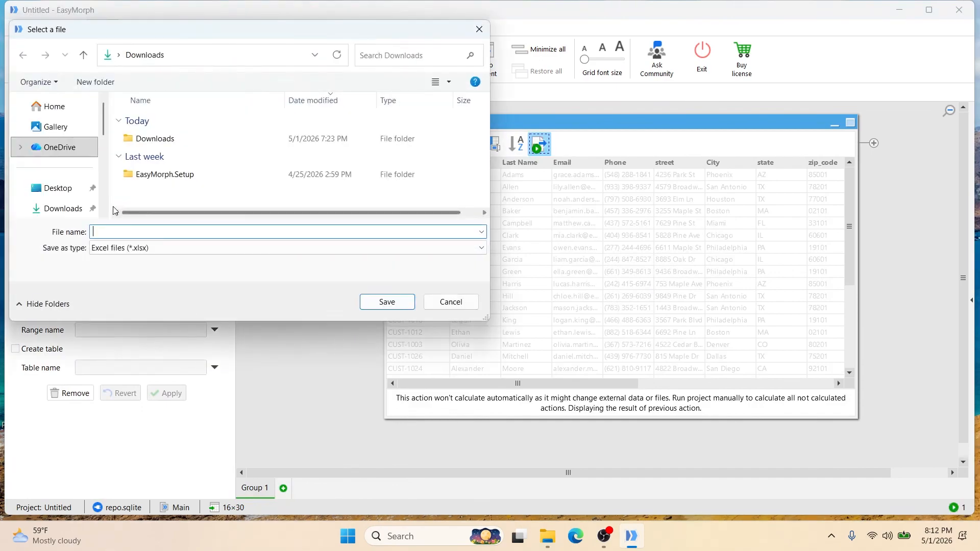
pyautogui.click(112, 232)
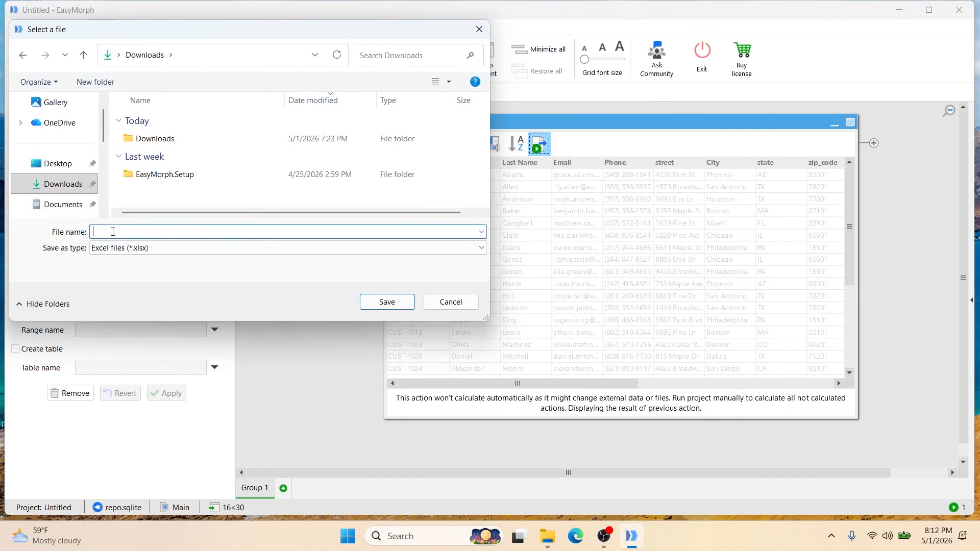
pyautogui.write('JSON_TO_EXCEL')
pyautogui.click(387, 302)
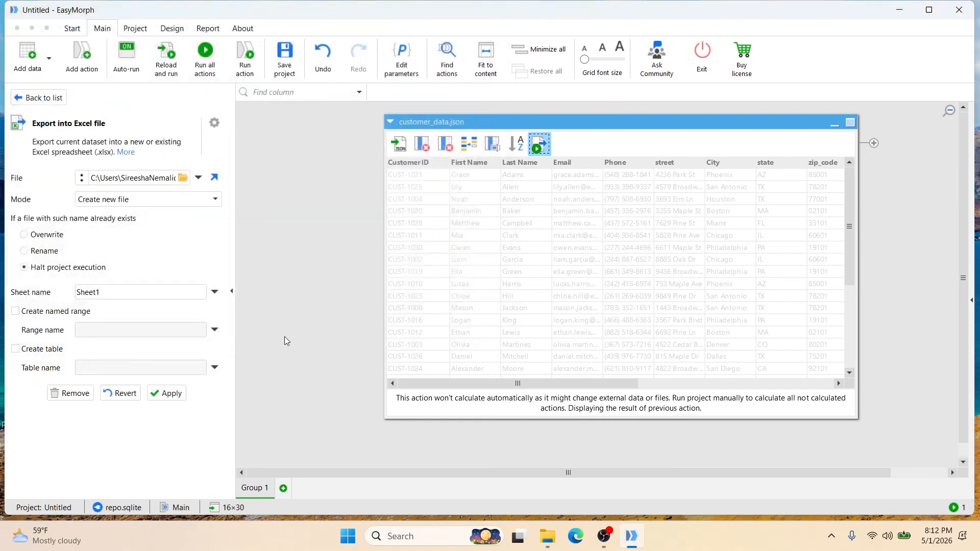
pyautogui.click(167, 393)
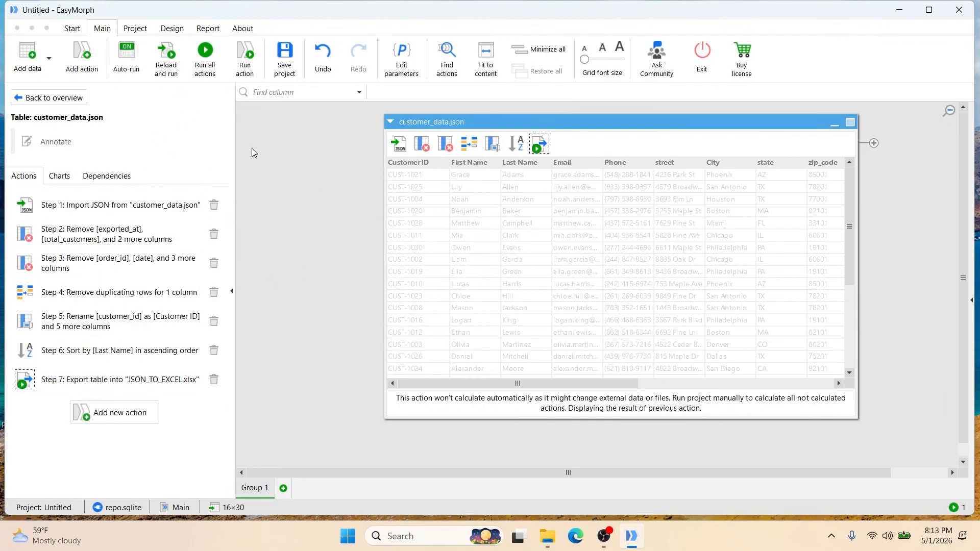
pyautogui.click(208, 65)
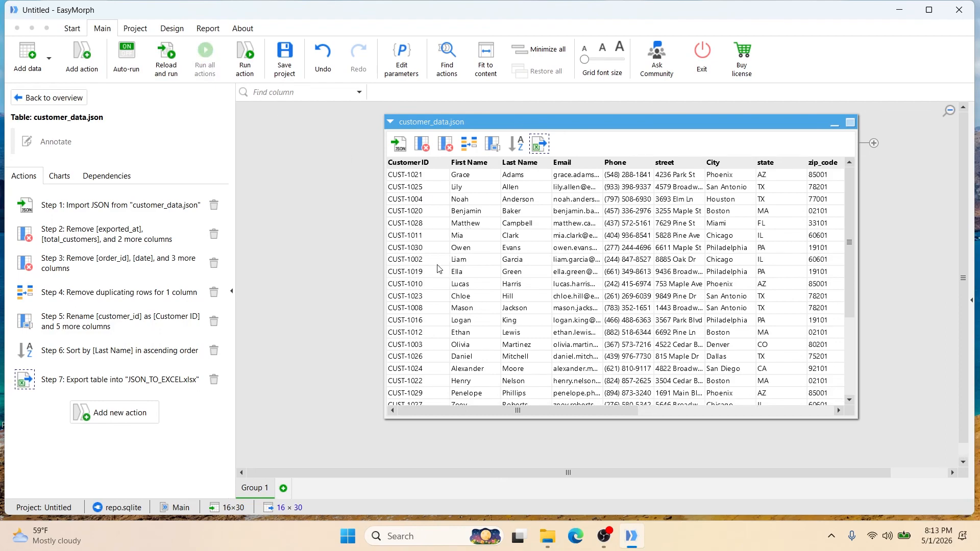
# Open the exported JSON_TO_EXCEL workbook from the Downloads folder in Excel, examine the customer table and close it
pyautogui.click(550, 541)
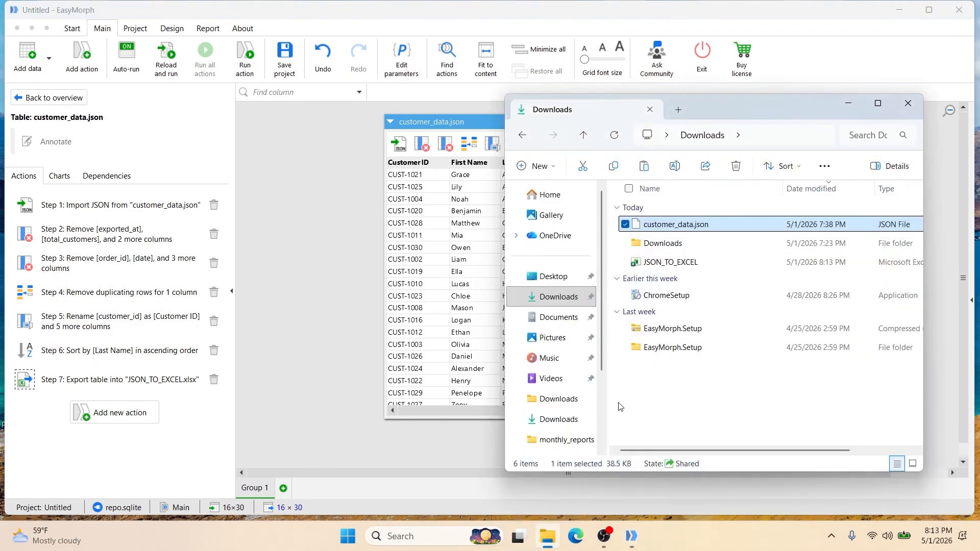
pyautogui.doubleClick(704, 264)
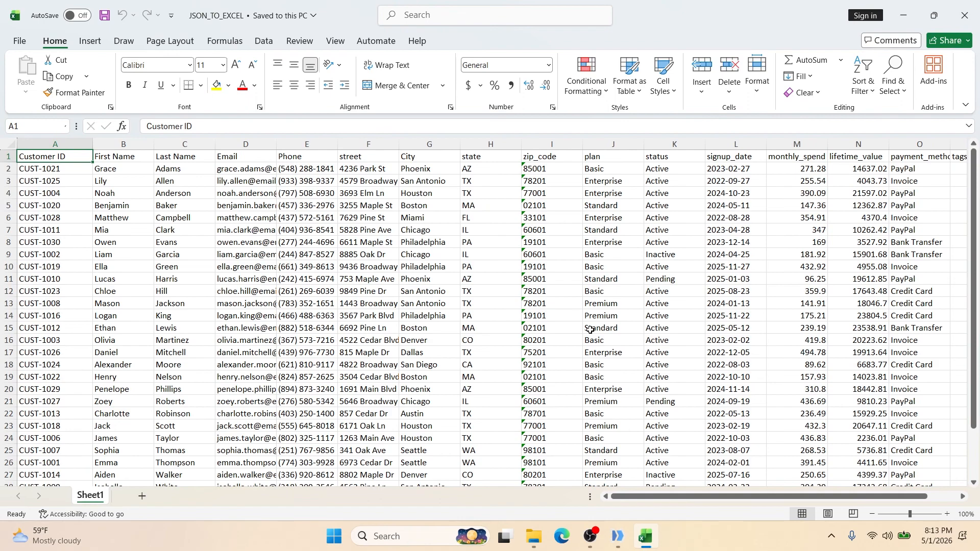
pyautogui.click(965, 15)
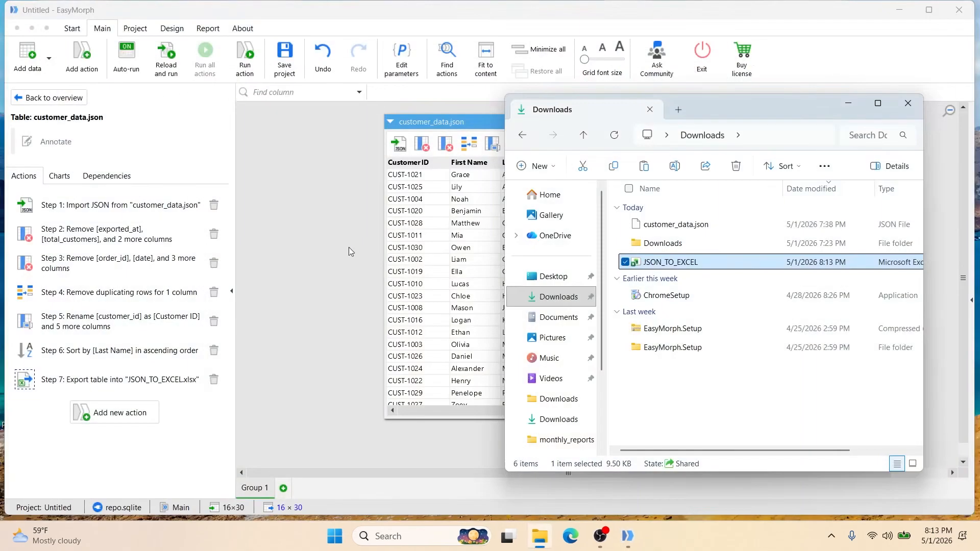
# Switch back to EasyMorph and select the Import JSON action in the customer_data.json table
pyautogui.click(283, 221)
pyautogui.click(399, 144)
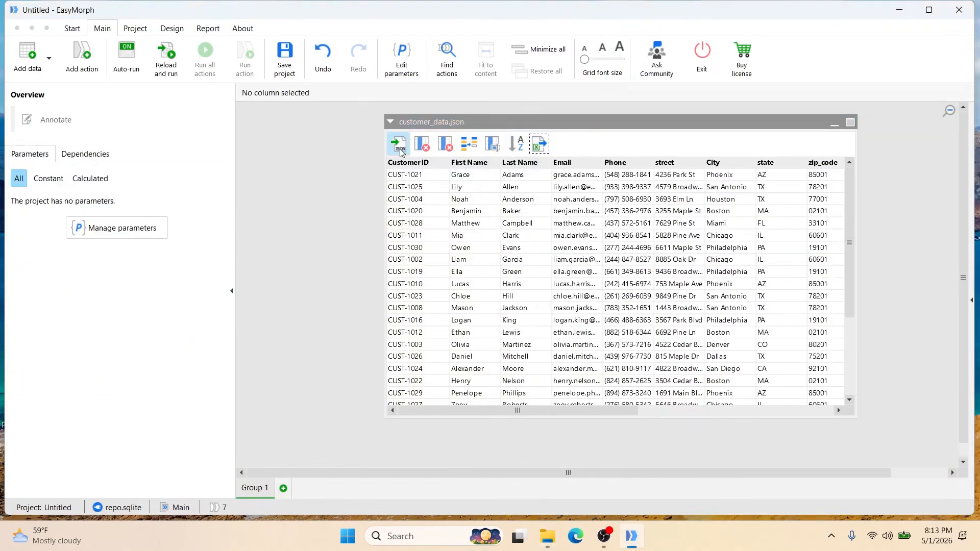